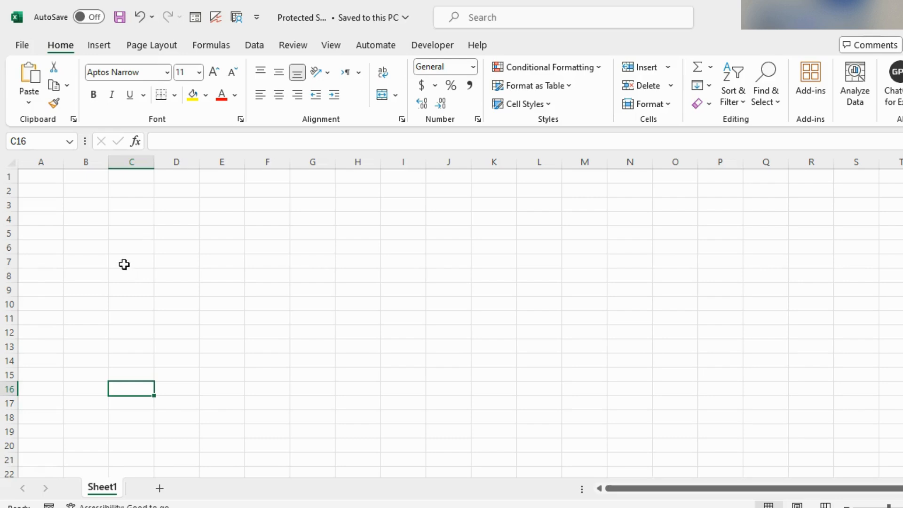
Step: Search the online templates for a new workbook using "family budget"
{"action": "left_click", "coordinate": [24, 51]}
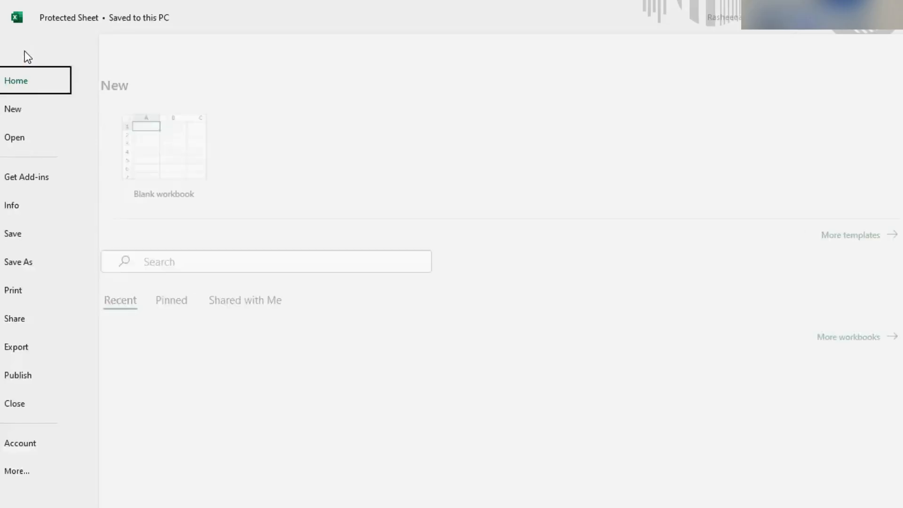
{"action": "left_click", "coordinate": [49, 102]}
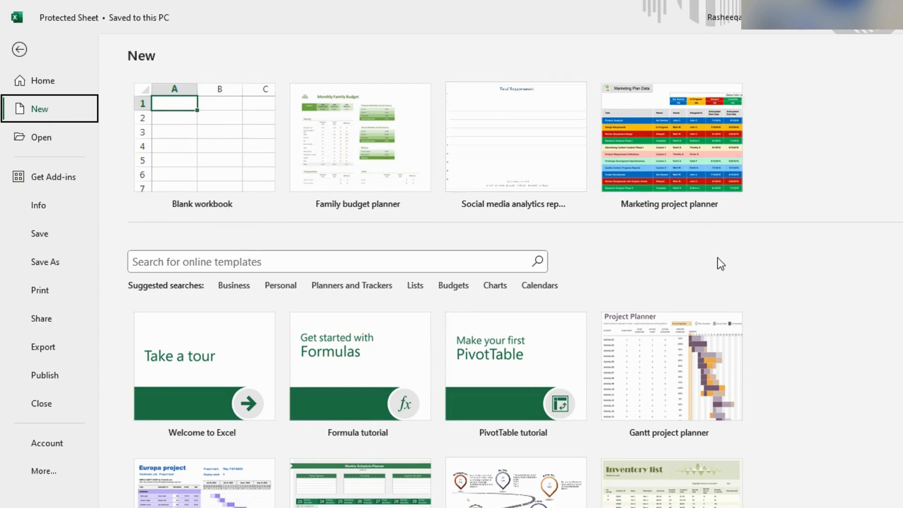
{"action": "left_click", "coordinate": [486, 260]}
{"action": "type", "text": "family bid"}
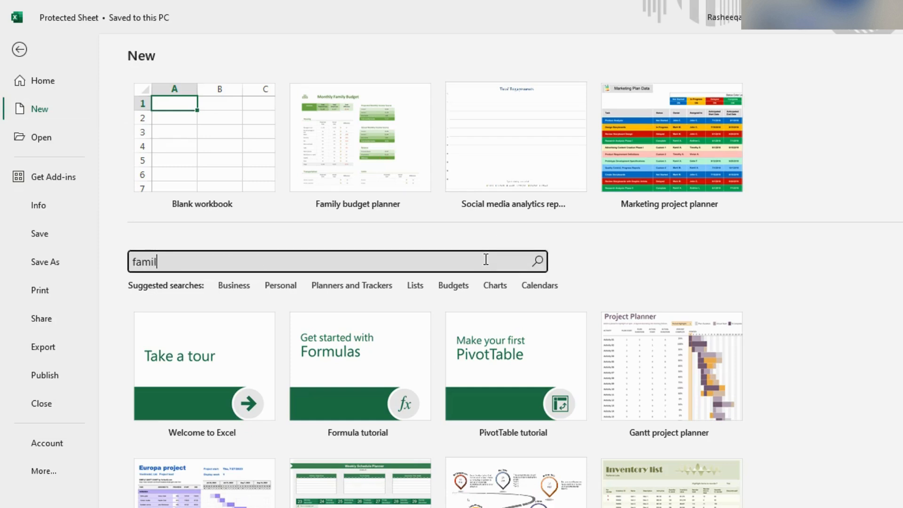
{"action": "key", "text": "BackSpace"}
{"action": "key", "text": "BackSpace"}
{"action": "type", "text": "udget"}
{"action": "key", "text": "BackSpace"}
{"action": "key", "text": "BackSpace"}
{"action": "key", "text": "BackSpace"}
{"action": "key", "text": "BackSpace"}
{"action": "key", "text": "BackSpace"}
{"action": "type", "text": "udget"}
{"action": "key", "text": "Return"}
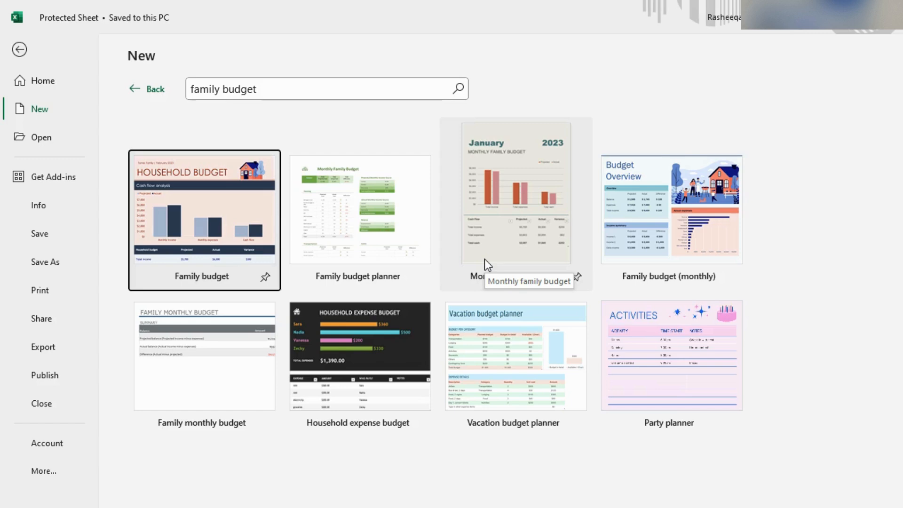
Step: Create a new workbook from the Family budget planner template
{"action": "left_click", "coordinate": [351, 238]}
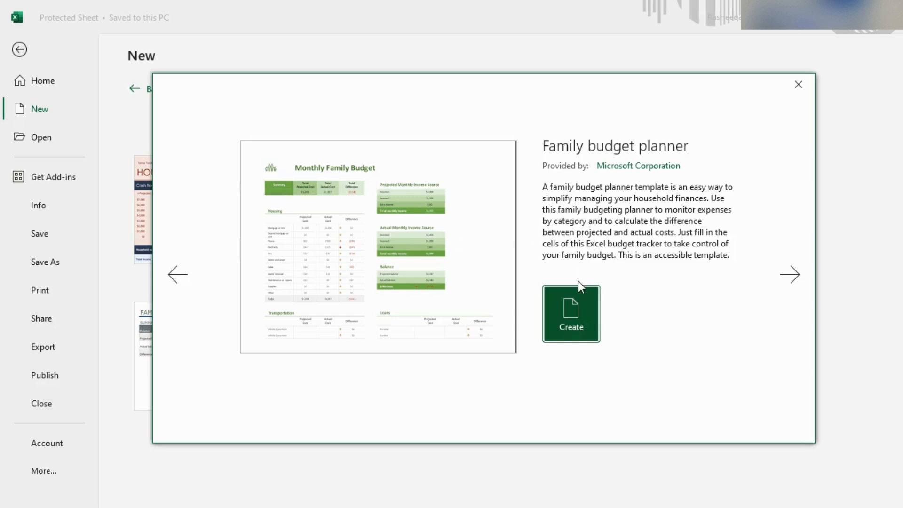
{"action": "left_click", "coordinate": [577, 305]}
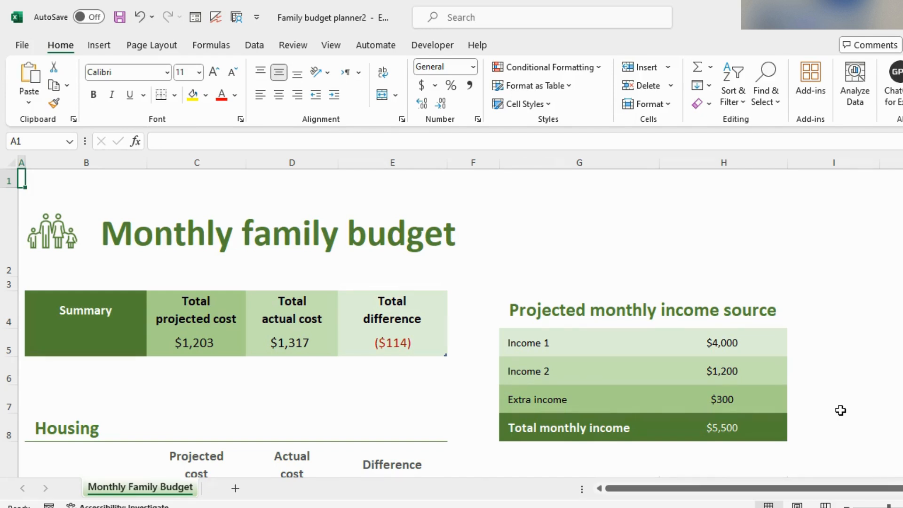
{"action": "left_click", "coordinate": [841, 410]}
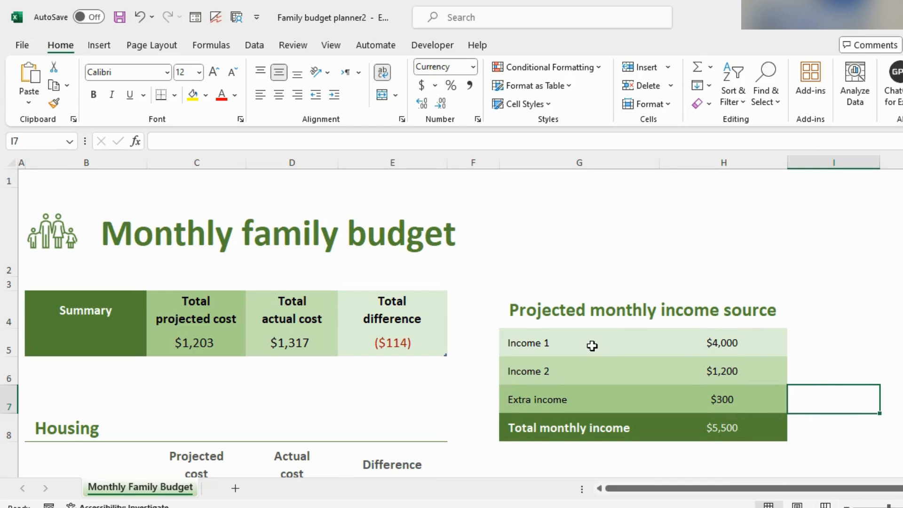
Step: Set Income 1 in the projected monthly income source table to $5,000
{"action": "left_click_drag", "start_coordinate": [584, 348], "coordinate": [580, 372]}
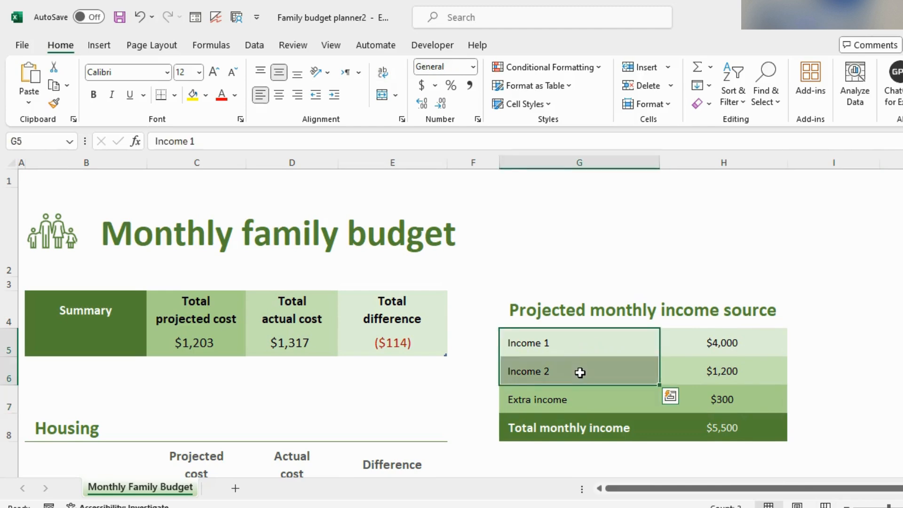
{"action": "left_click", "coordinate": [711, 348]}
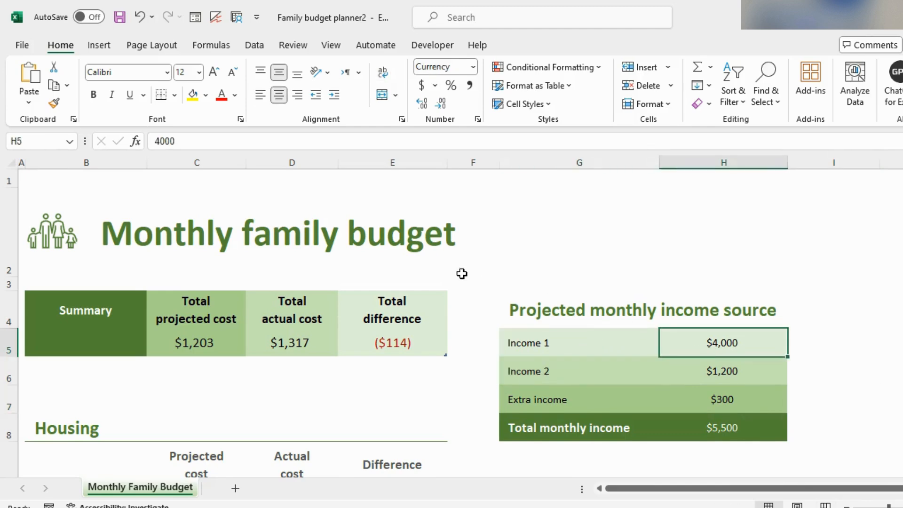
{"action": "double_click", "coordinate": [729, 347]}
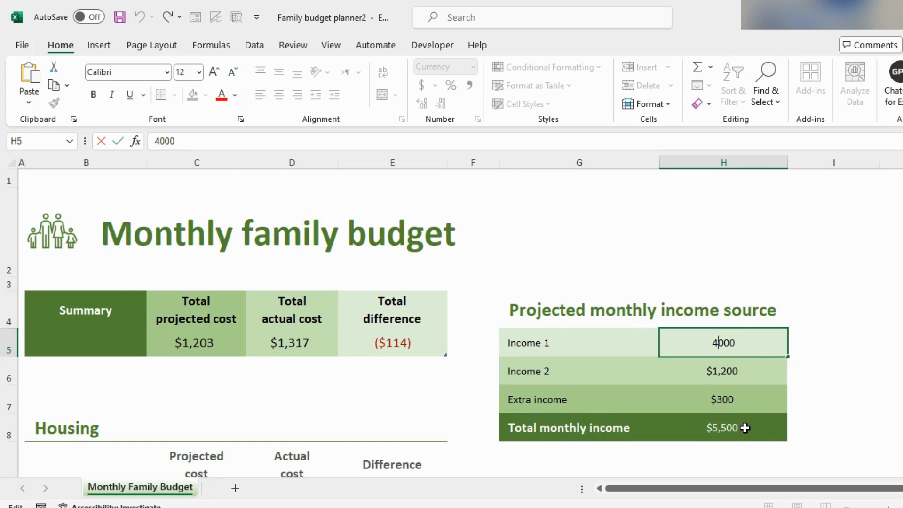
{"action": "key", "text": "BackSpace"}
{"action": "type", "text": "5"}
{"action": "key", "text": "Return"}
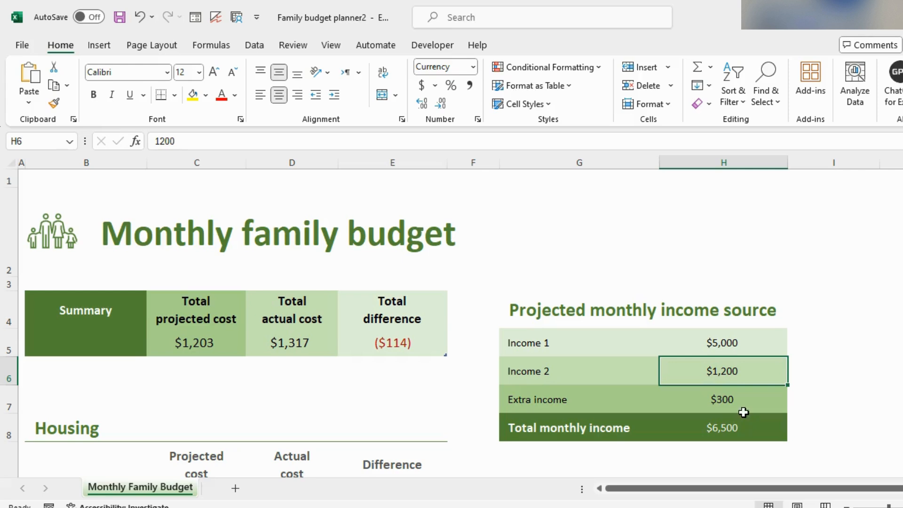
Step: Set Income 2 in the projected monthly income source table to $2,600
{"action": "double_click", "coordinate": [725, 372]}
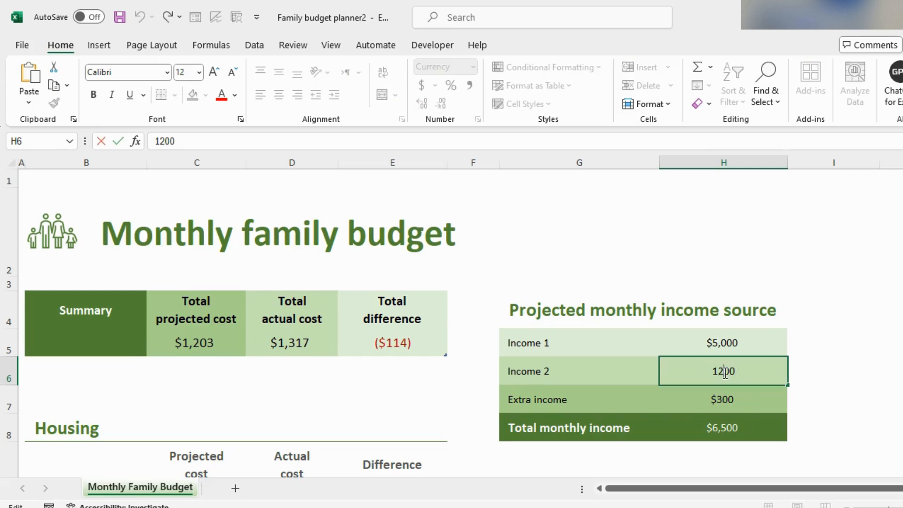
{"action": "key", "text": "BackSpace"}
{"action": "key", "text": "BackSpace"}
{"action": "type", "text": "26"}
{"action": "key", "text": "Return"}
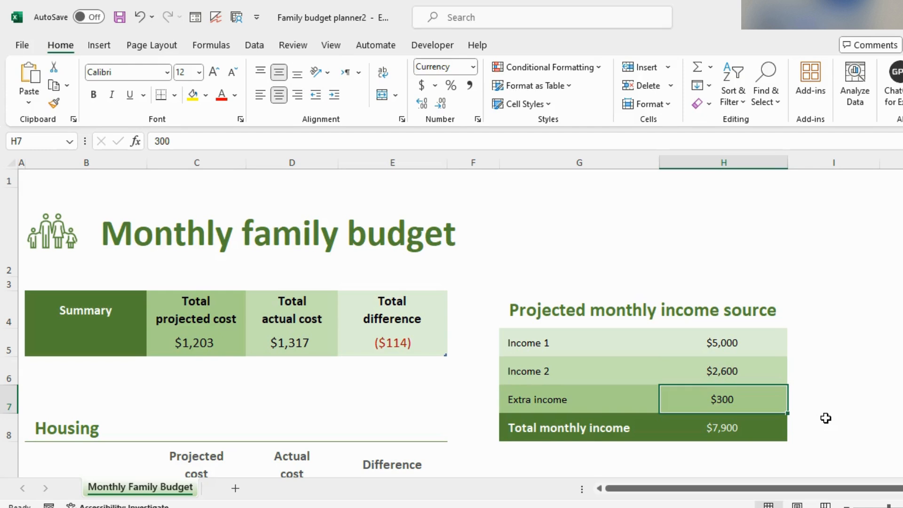
Step: Set Extra income in the projected monthly income source table to $350
{"action": "double_click", "coordinate": [762, 407]}
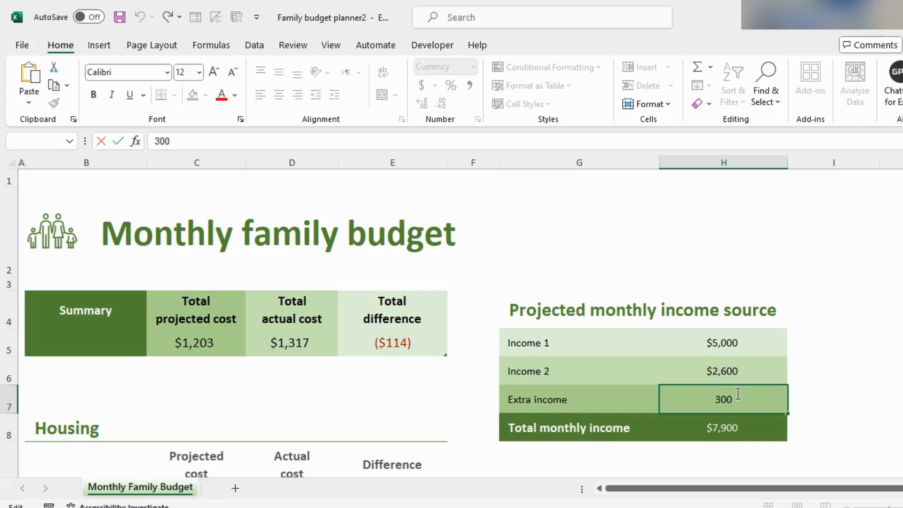
{"action": "key", "text": "BackSpace"}
{"action": "key", "text": "BackSpace"}
{"action": "type", "text": "50"}
{"action": "key", "text": "Return"}
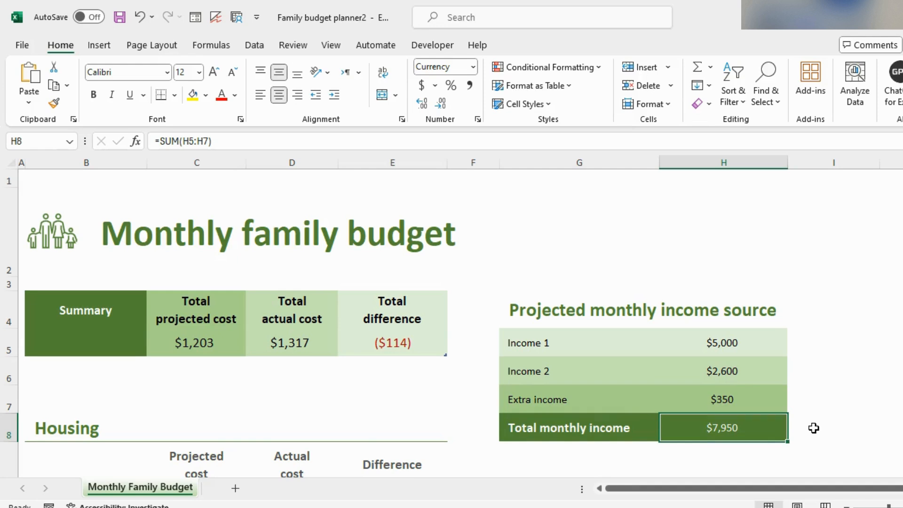
Step: Review the projected monthly income figures, the cost summary and the Housing cost table
{"action": "left_click", "coordinate": [814, 392]}
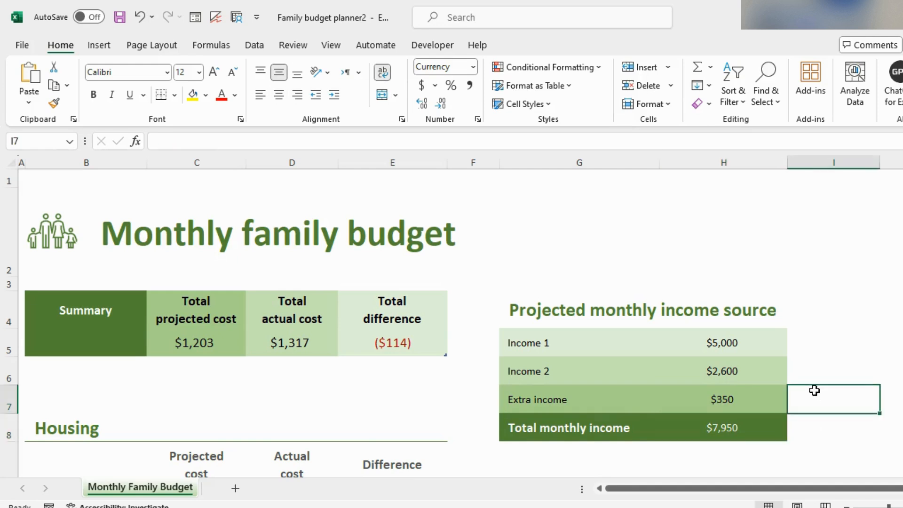
{"action": "left_click", "coordinate": [776, 422]}
{"action": "left_click", "coordinate": [784, 378]}
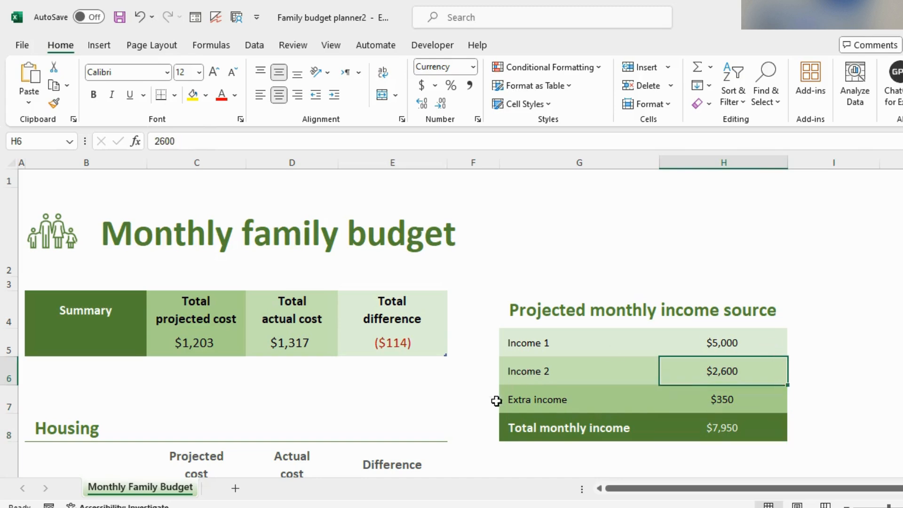
{"action": "scroll", "coordinate": [490, 407], "scroll_direction": "down", "scroll_amount": 2}
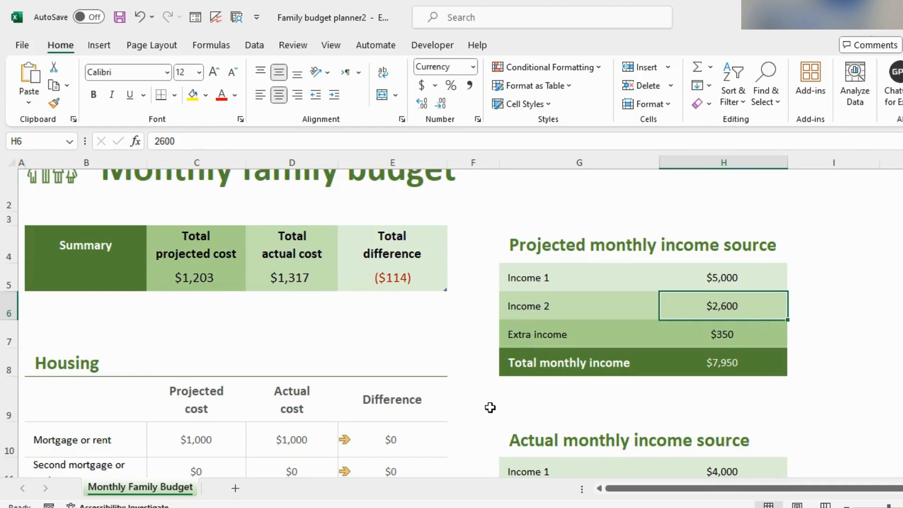
{"action": "scroll", "coordinate": [490, 407], "scroll_direction": "down", "scroll_amount": 1}
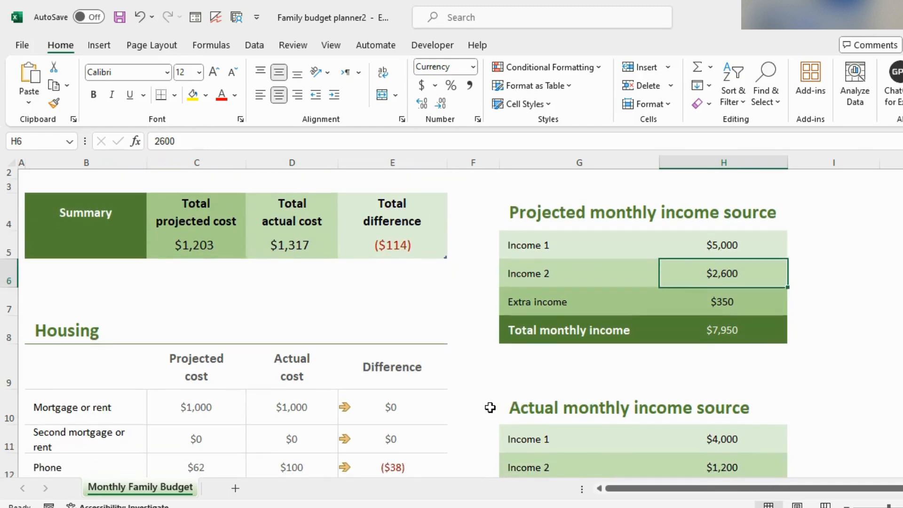
{"action": "left_click", "coordinate": [200, 258]}
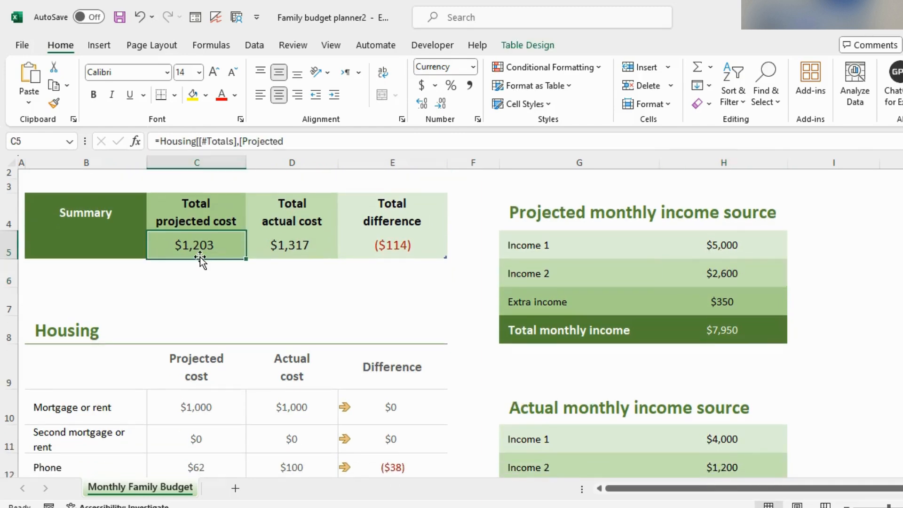
{"action": "left_click", "coordinate": [489, 334]}
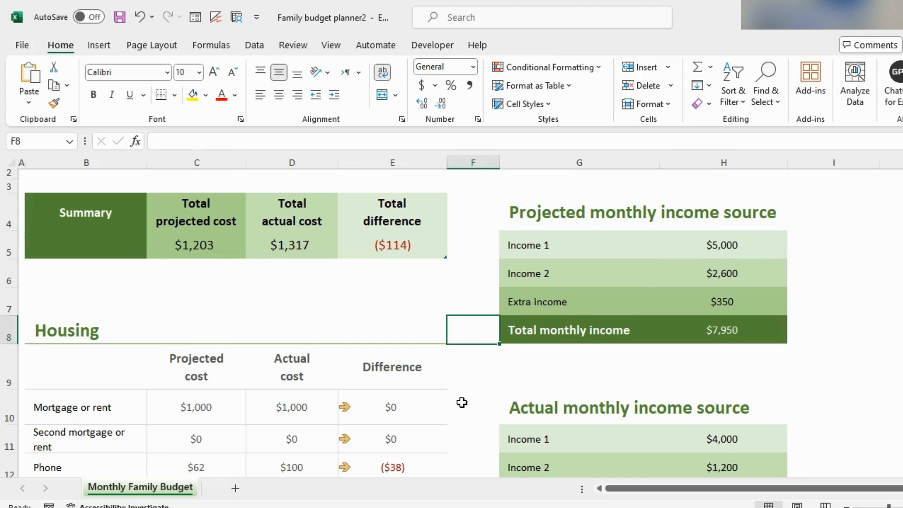
{"action": "scroll", "coordinate": [462, 402], "scroll_direction": "down", "scroll_amount": 1}
{"action": "scroll", "coordinate": [332, 340], "scroll_direction": "down", "scroll_amount": 2}
{"action": "scroll", "coordinate": [332, 341], "scroll_direction": "up", "scroll_amount": 2}
{"action": "scroll", "coordinate": [332, 341], "scroll_direction": "down", "scroll_amount": 1}
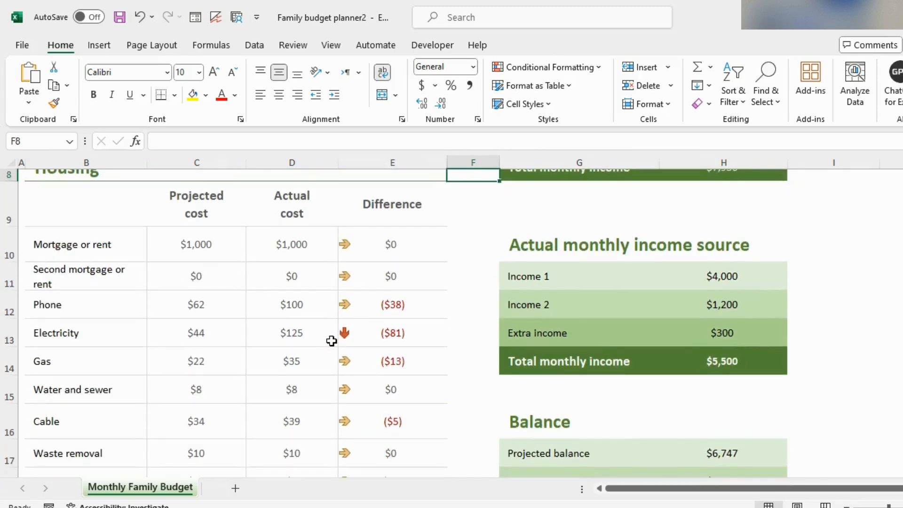
Step: Set the projected cost of Mortgage or rent in the Housing table to $1,500
{"action": "left_click", "coordinate": [197, 246]}
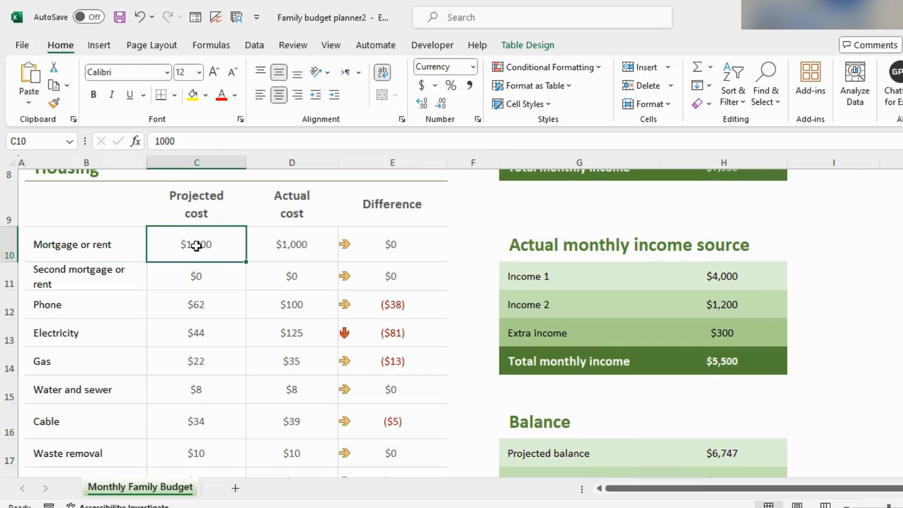
{"action": "double_click", "coordinate": [196, 245]}
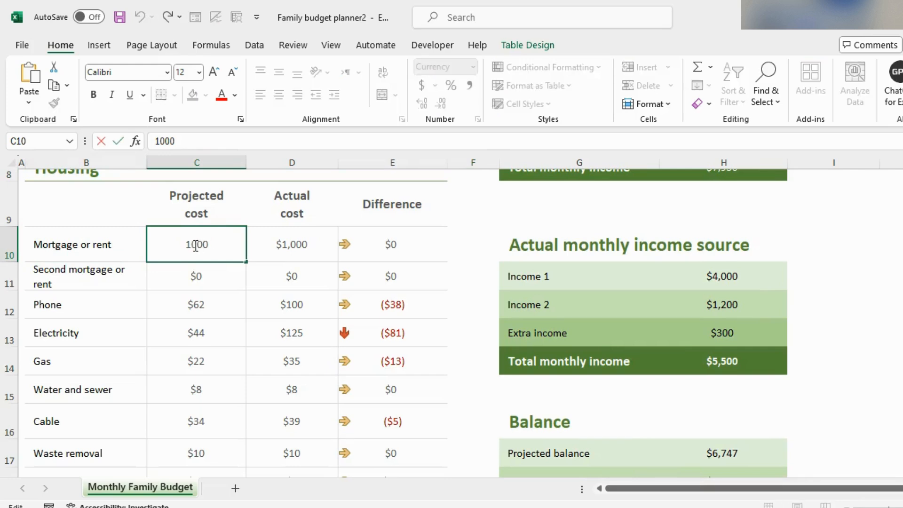
{"action": "key", "text": "BackSpace"}
{"action": "key", "text": "BackSpace"}
{"action": "key", "text": "BackSpace"}
{"action": "type", "text": "500"}
{"action": "key", "text": "Return"}
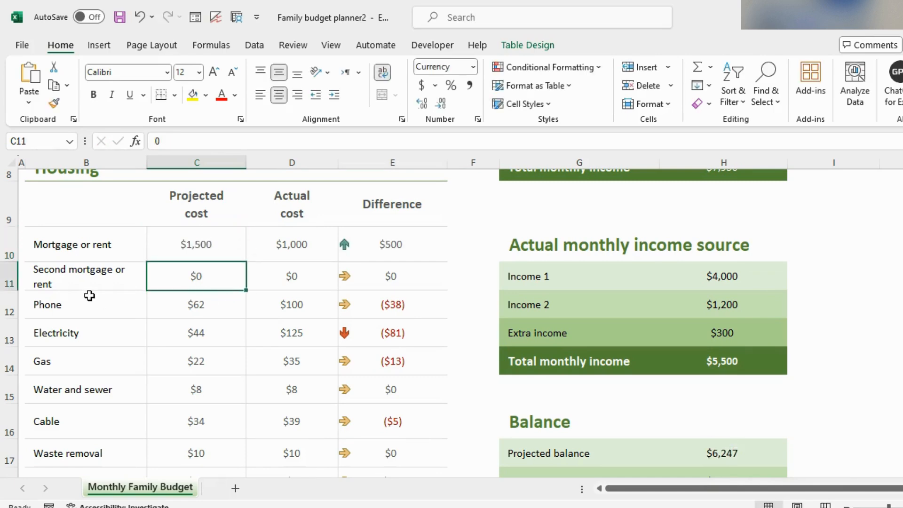
Step: Set the projected cost of Phone in the Housing table to $250
{"action": "left_click", "coordinate": [236, 311]}
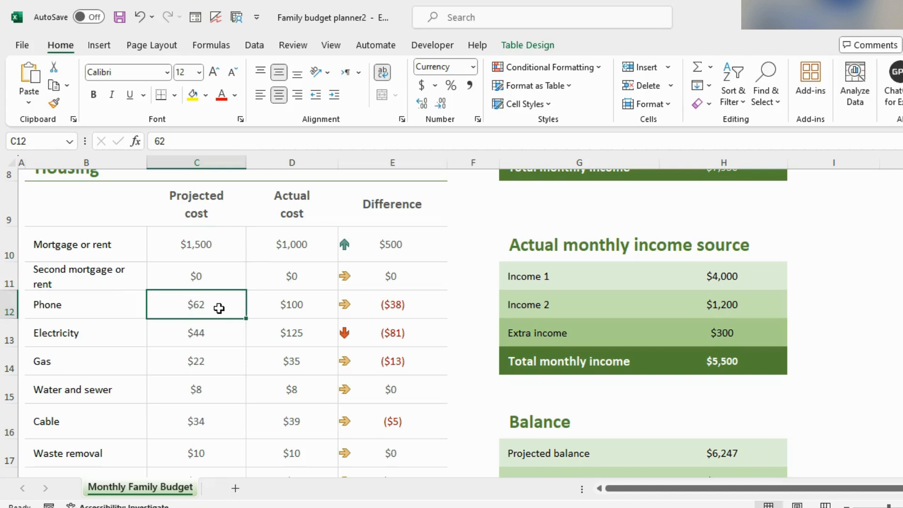
{"action": "double_click", "coordinate": [219, 306]}
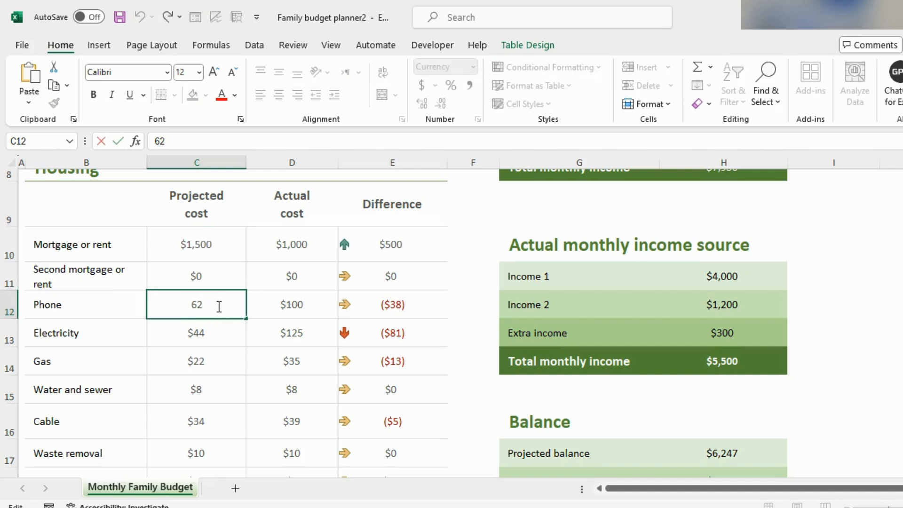
{"action": "key", "text": "BackSpace"}
{"action": "key", "text": "BackSpace"}
{"action": "type", "text": "250"}
Step: Set the Housing table's projected costs to $40 for Electricity and $30 for Gas
{"action": "double_click", "coordinate": [207, 340]}
{"action": "left_click_drag", "start_coordinate": [207, 340], "coordinate": [169, 338]}
{"action": "type", "text": "40"}
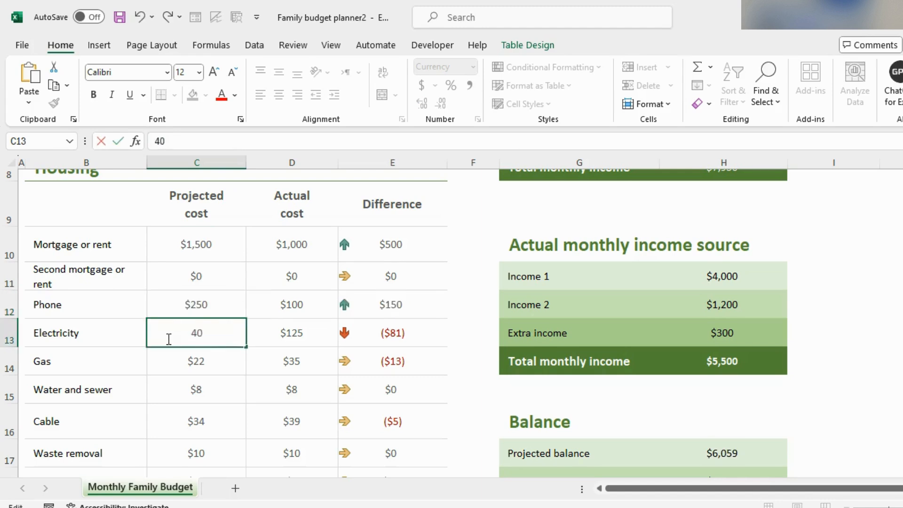
{"action": "double_click", "coordinate": [184, 365]}
{"action": "left_click_drag", "start_coordinate": [222, 363], "coordinate": [184, 366]}
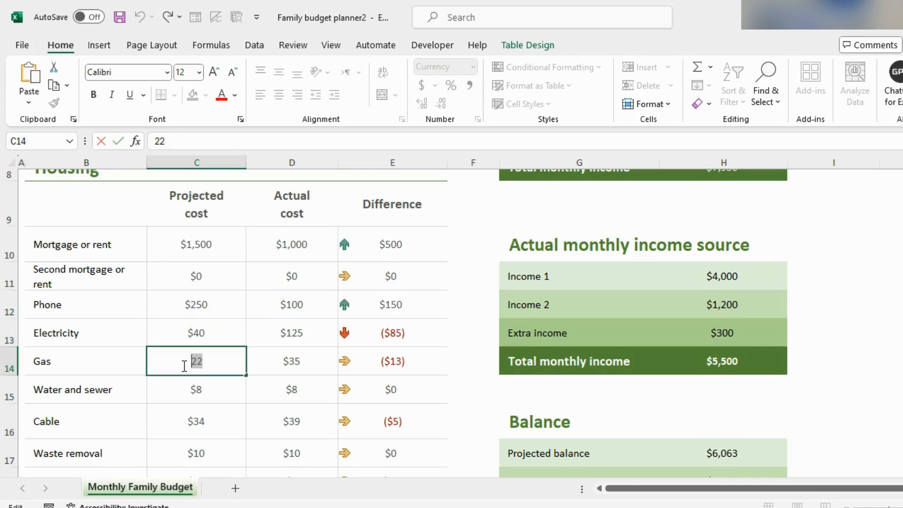
{"action": "type", "text": "30"}
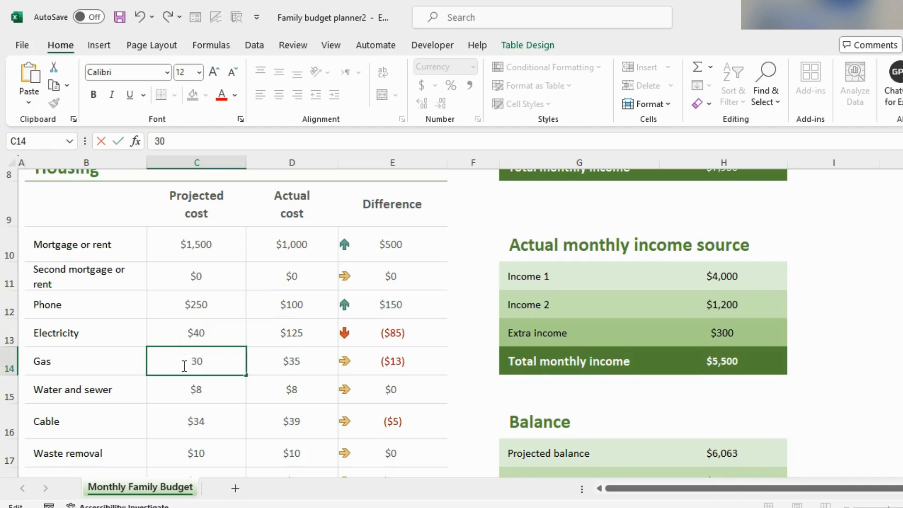
{"action": "left_click", "coordinate": [238, 394]}
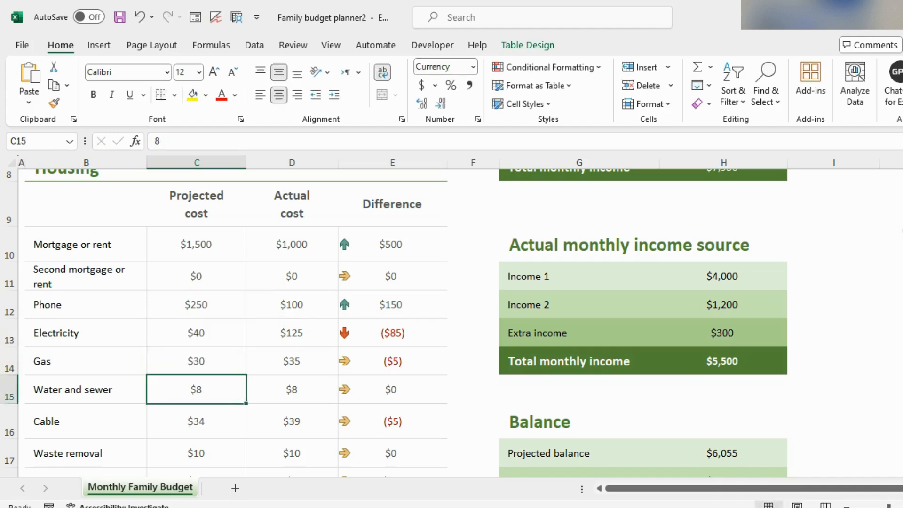
Step: Clear the contents of the Housing table's Actual cost column from Mortgage or rent through the Total row (D10:D21)
{"action": "scroll", "coordinate": [353, 252], "scroll_direction": "down", "scroll_amount": 2}
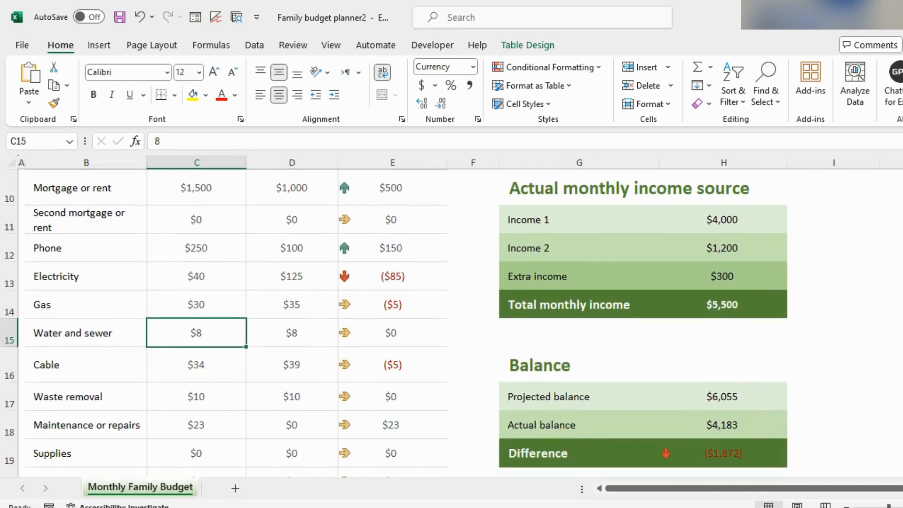
{"action": "left_click_drag", "start_coordinate": [292, 184], "coordinate": [289, 410]}
{"action": "right_click", "coordinate": [296, 274]}
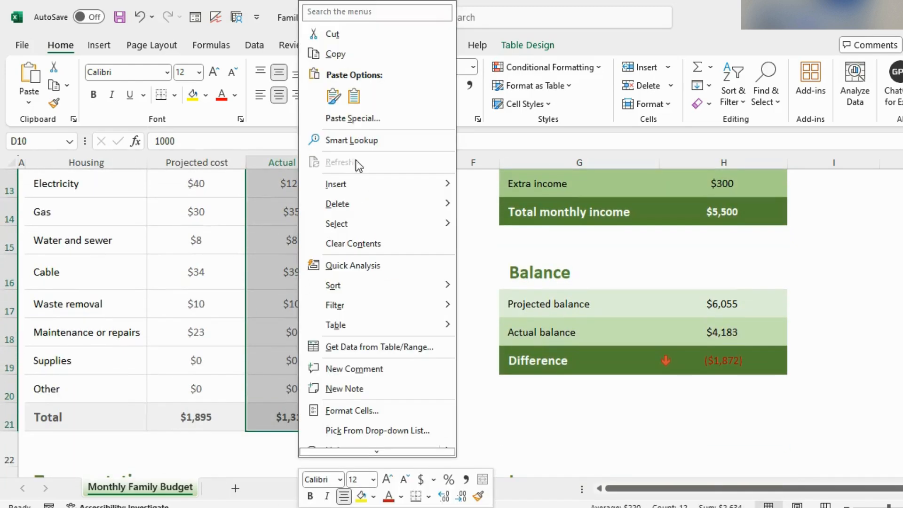
{"action": "left_click", "coordinate": [348, 241]}
{"action": "scroll", "coordinate": [268, 294], "scroll_direction": "up", "scroll_amount": 3}
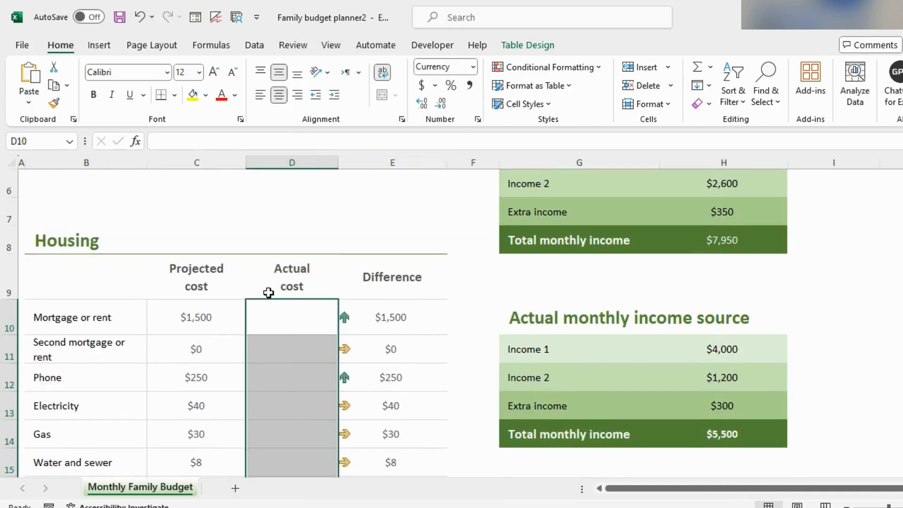
{"action": "scroll", "coordinate": [237, 335], "scroll_direction": "up", "scroll_amount": 3}
{"action": "scroll", "coordinate": [238, 335], "scroll_direction": "down", "scroll_amount": 6}
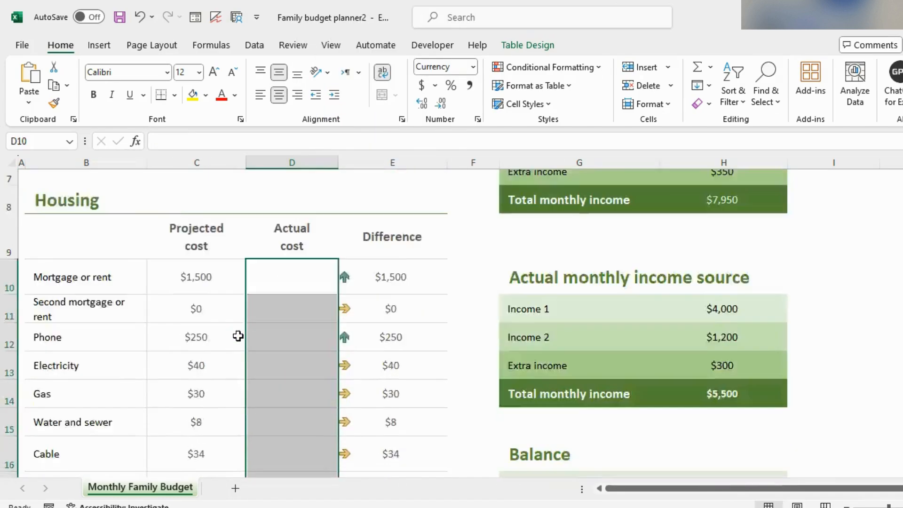
Step: Set the projected cost of Phone in the Housing table to $260 and check the Summary's total projected cost
{"action": "scroll", "coordinate": [238, 335], "scroll_direction": "down", "scroll_amount": 2}
{"action": "scroll", "coordinate": [238, 335], "scroll_direction": "up", "scroll_amount": 5}
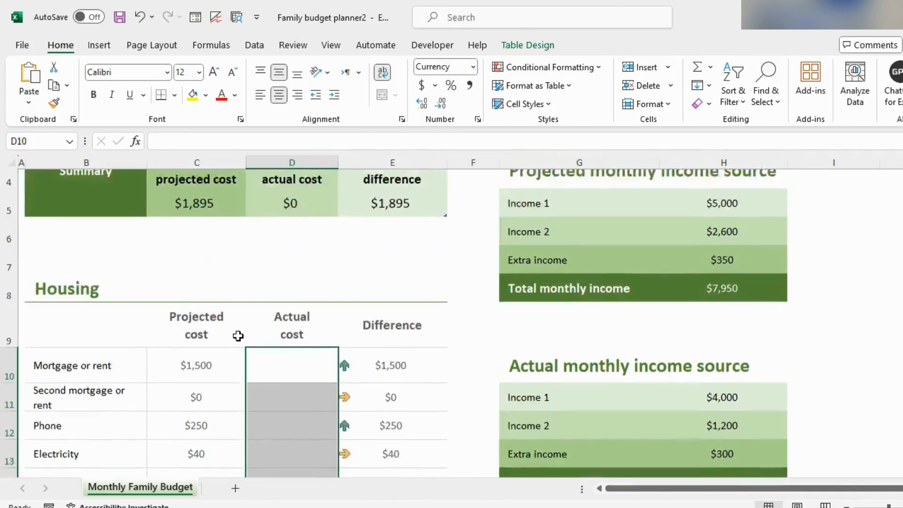
{"action": "left_click", "coordinate": [210, 246]}
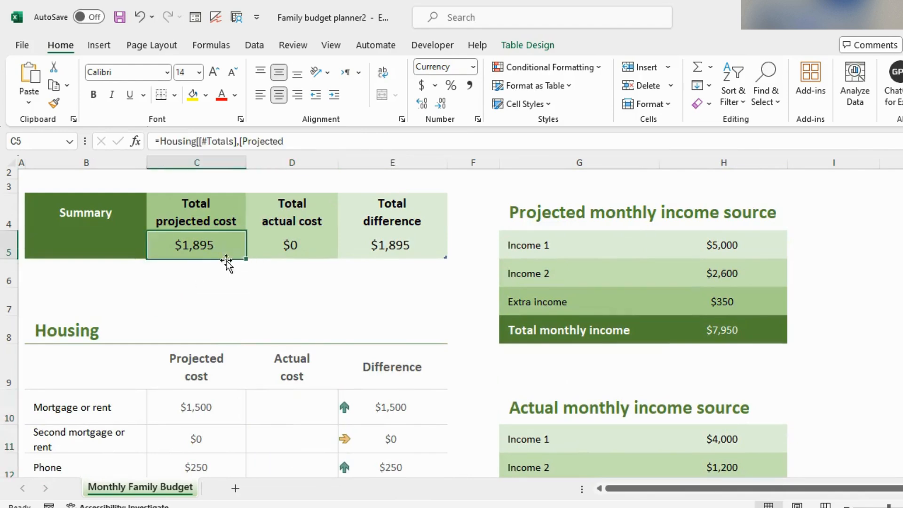
{"action": "scroll", "coordinate": [333, 393], "scroll_direction": "down", "scroll_amount": 3}
{"action": "scroll", "coordinate": [333, 392], "scroll_direction": "up", "scroll_amount": 3}
{"action": "left_click", "coordinate": [214, 455]}
{"action": "left_click", "coordinate": [188, 147]}
{"action": "key", "text": "BackSpace"}
{"action": "key", "text": "BackSpace"}
{"action": "type", "text": "60"}
{"action": "key", "text": "Return"}
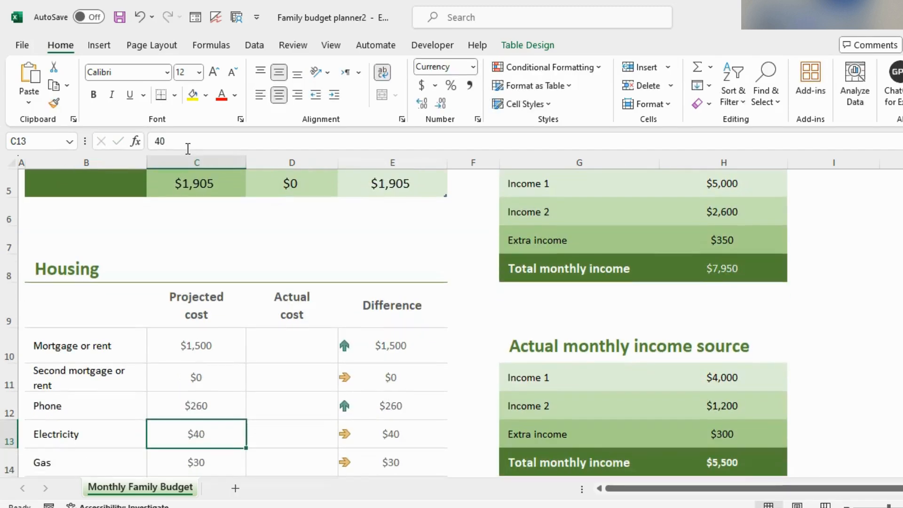
{"action": "left_click", "coordinate": [198, 190]}
{"action": "scroll", "coordinate": [270, 251], "scroll_direction": "up", "scroll_amount": 3}
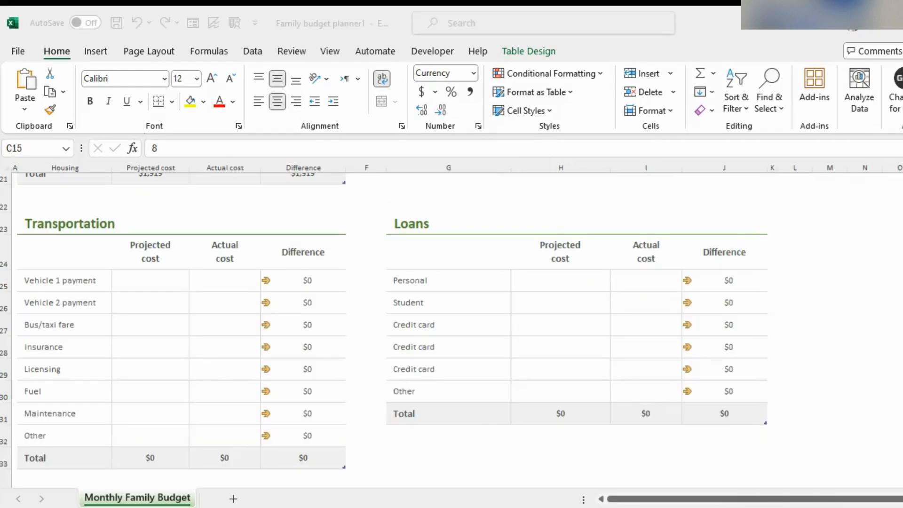
Step: Examine the Balance section and the expense category tables from Transportation and Loans down to Savings/investments and Gifts and donations
{"action": "left_click", "coordinate": [449, 438]}
{"action": "scroll", "coordinate": [446, 398], "scroll_direction": "up", "scroll_amount": 4}
{"action": "scroll", "coordinate": [446, 398], "scroll_direction": "down", "scroll_amount": 3}
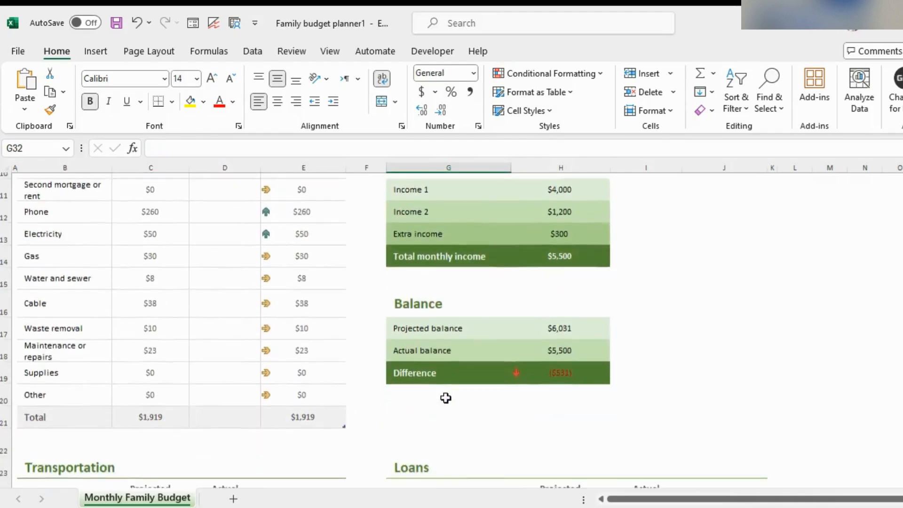
{"action": "scroll", "coordinate": [445, 398], "scroll_direction": "down", "scroll_amount": 3}
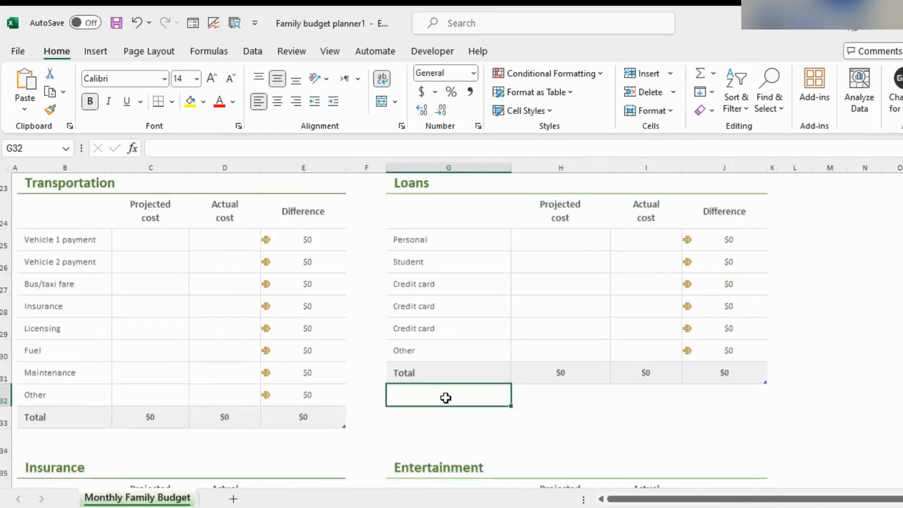
{"action": "scroll", "coordinate": [446, 398], "scroll_direction": "down", "scroll_amount": 9}
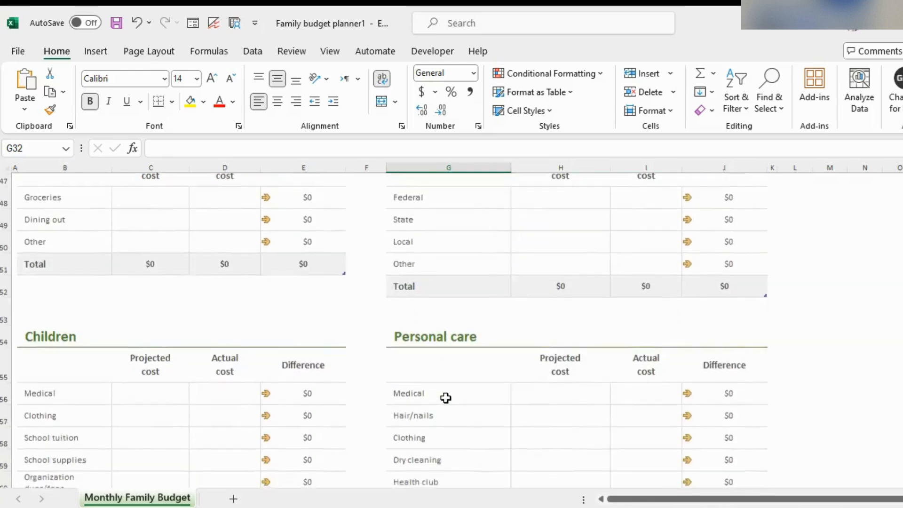
{"action": "scroll", "coordinate": [446, 398], "scroll_direction": "down", "scroll_amount": 3}
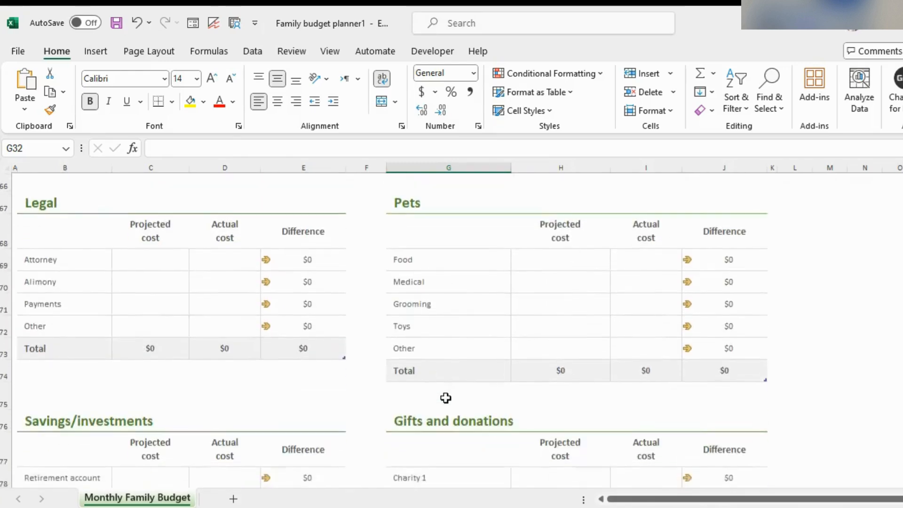
{"action": "scroll", "coordinate": [446, 398], "scroll_direction": "up", "scroll_amount": 15}
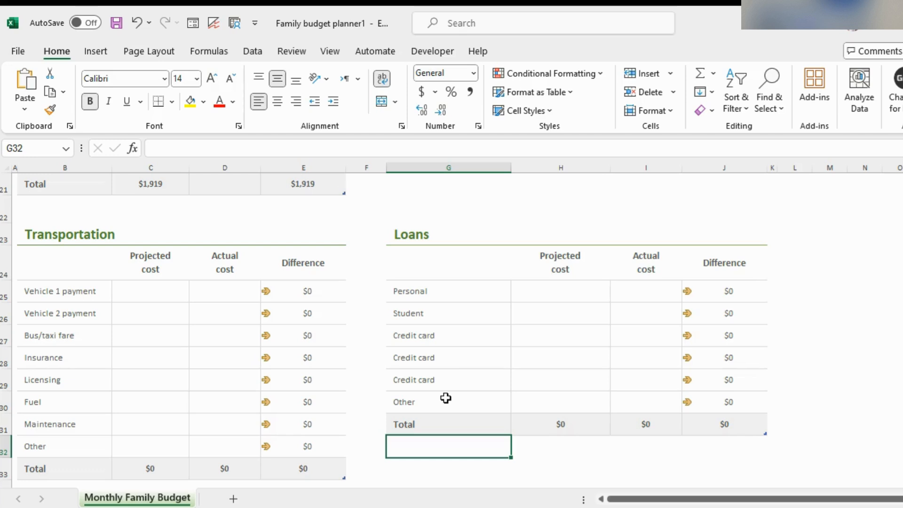
{"action": "scroll", "coordinate": [446, 398], "scroll_direction": "down", "scroll_amount": 5}
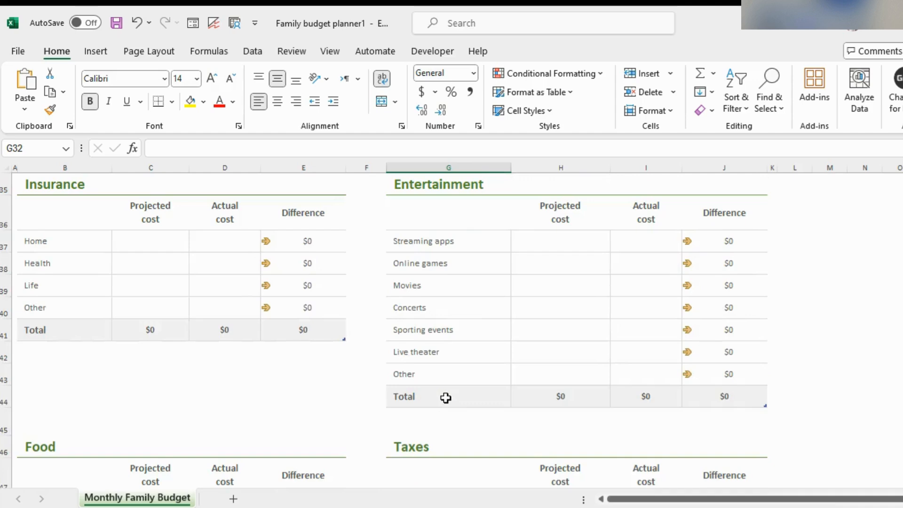
{"action": "scroll", "coordinate": [446, 398], "scroll_direction": "up", "scroll_amount": 7}
{"action": "scroll", "coordinate": [446, 398], "scroll_direction": "down", "scroll_amount": 4}
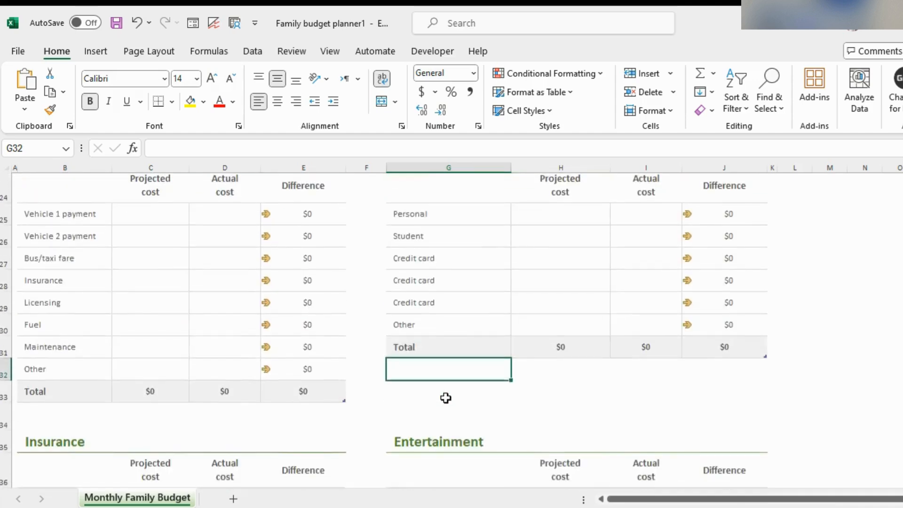
{"action": "scroll", "coordinate": [445, 398], "scroll_direction": "down", "scroll_amount": 1}
{"action": "scroll", "coordinate": [446, 398], "scroll_direction": "up", "scroll_amount": 1}
Step: Rename the Monthly Family Budget sheet as Template and create a copy of it in the same workbook
{"action": "left_click", "coordinate": [175, 323]}
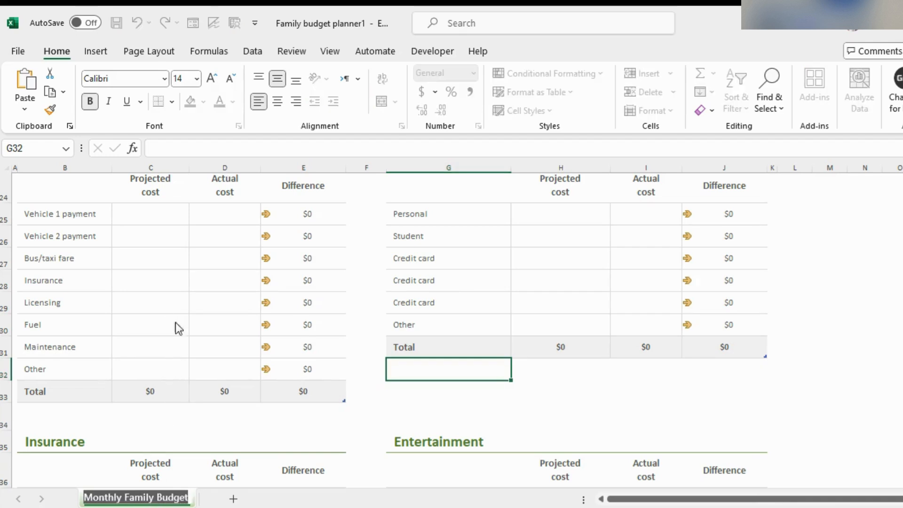
{"action": "type", "text": "Template"}
{"action": "key", "text": "Return"}
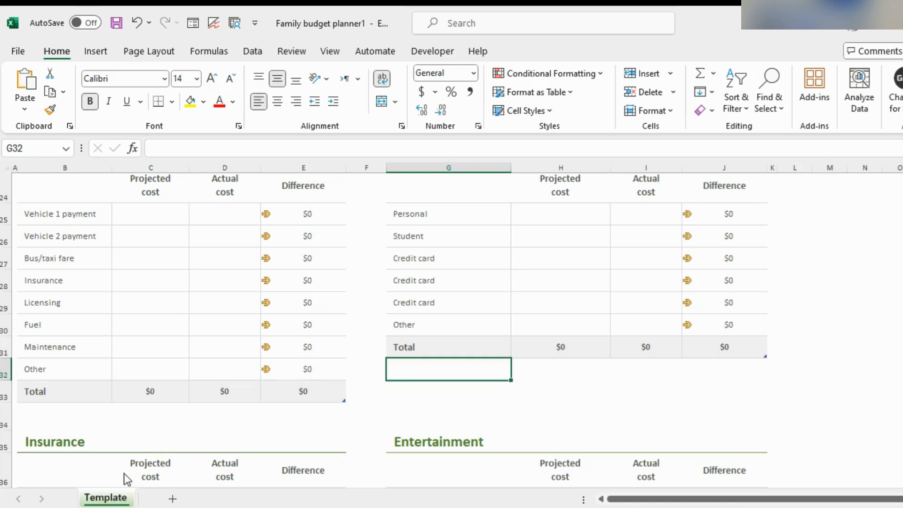
{"action": "left_click", "coordinate": [151, 335]}
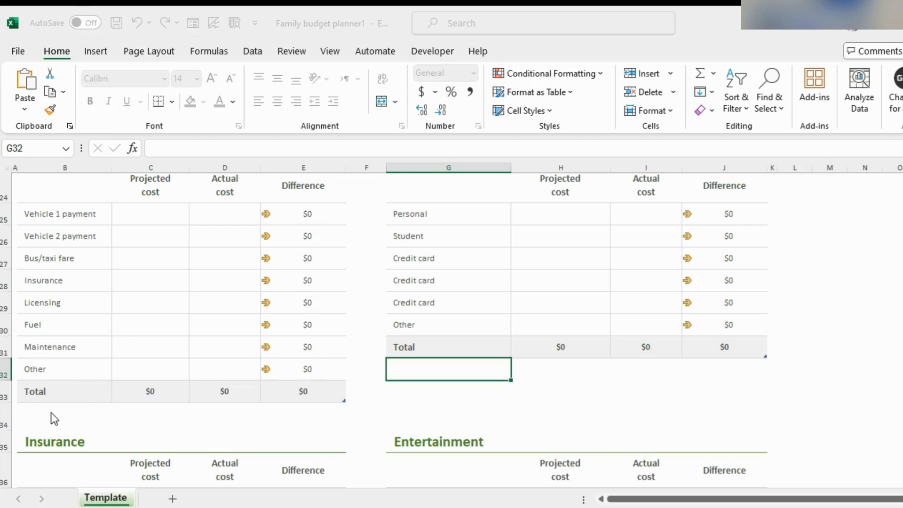
{"action": "left_click", "coordinate": [150, 442]}
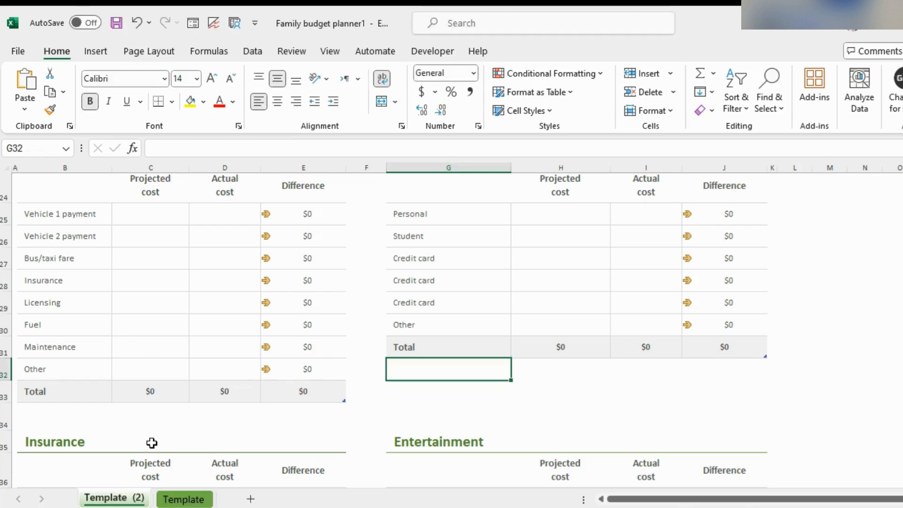
Step: Rename the copied sheet as January and move it after the Template sheet
{"action": "right_click", "coordinate": [130, 500]}
{"action": "left_click", "coordinate": [154, 321]}
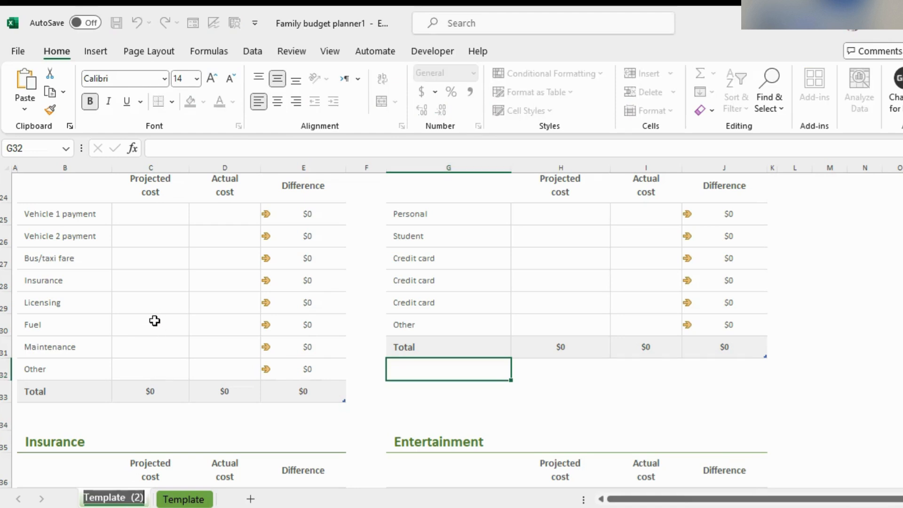
{"action": "type", "text": "January"}
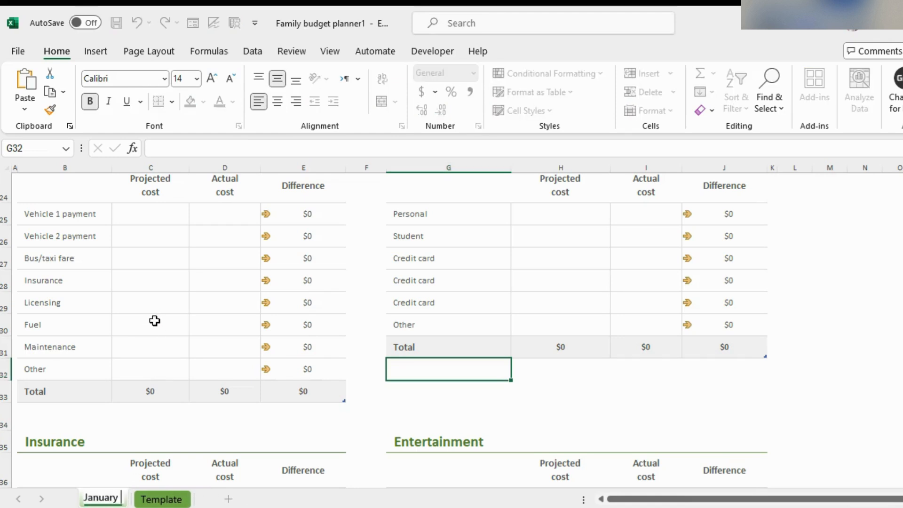
{"action": "key", "text": "Return"}
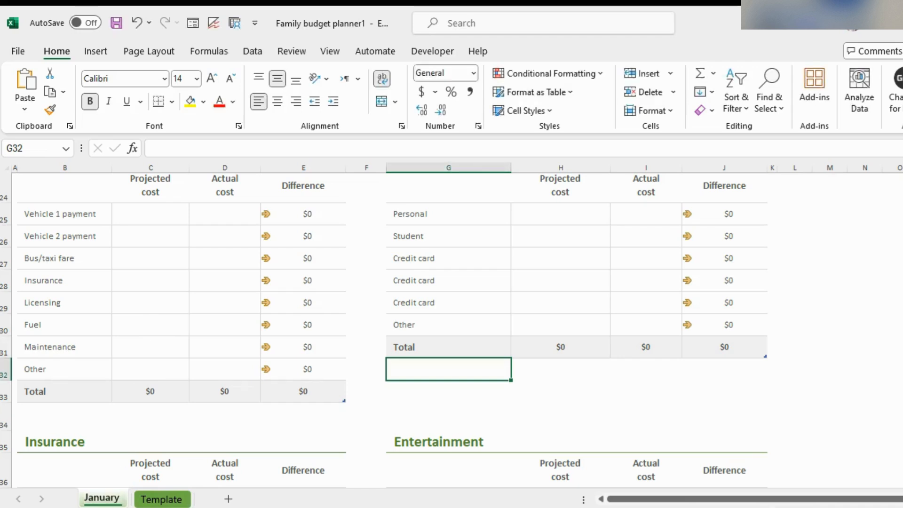
{"action": "left_click_drag", "start_coordinate": [102, 502], "coordinate": [203, 503]}
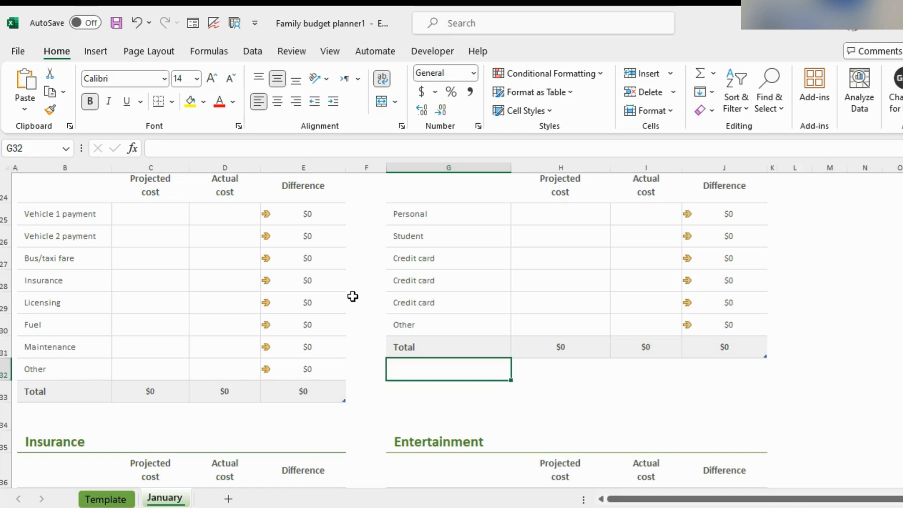
Step: In January's Transportation table, set the projected costs to $500 for Vehicle 1 payment and $50 for Vehicle 2 payment
{"action": "scroll", "coordinate": [353, 297], "scroll_direction": "up", "scroll_amount": 2}
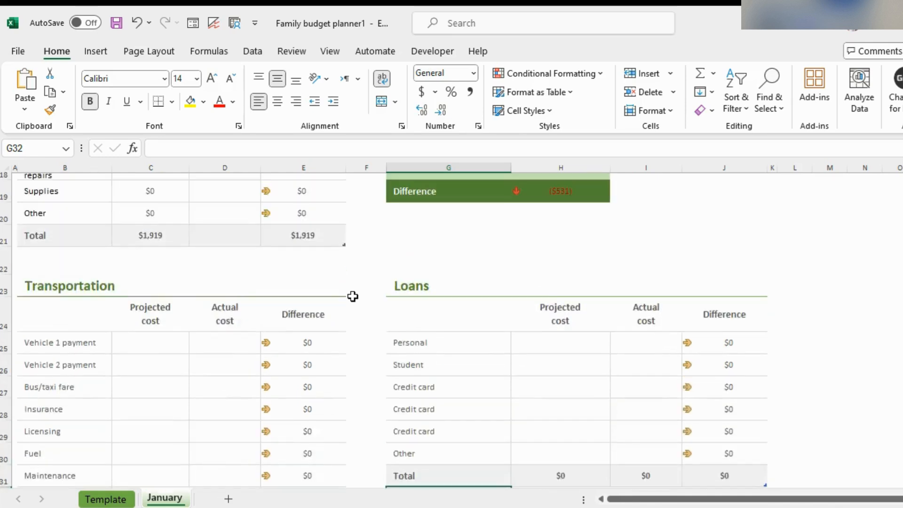
{"action": "scroll", "coordinate": [353, 297], "scroll_direction": "up", "scroll_amount": 6}
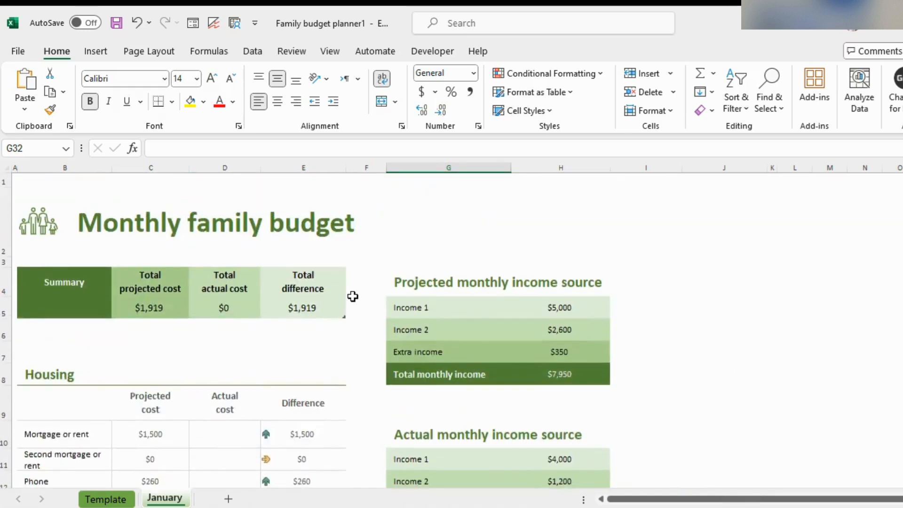
{"action": "scroll", "coordinate": [353, 296], "scroll_direction": "down", "scroll_amount": 1}
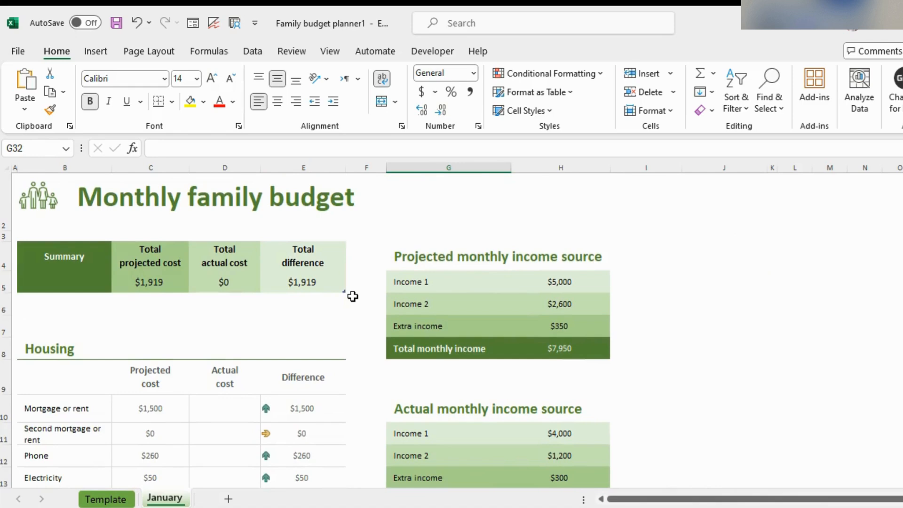
{"action": "scroll", "coordinate": [353, 296], "scroll_direction": "down", "scroll_amount": 1}
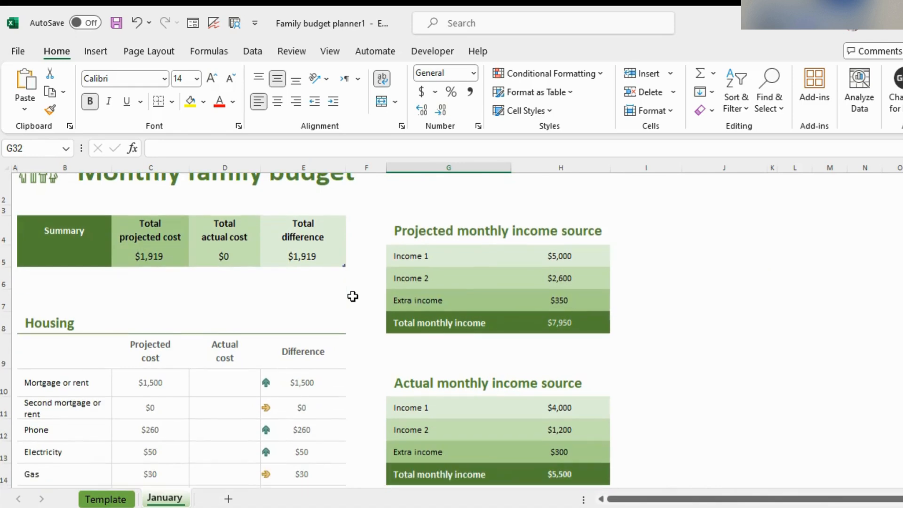
{"action": "scroll", "coordinate": [353, 296], "scroll_direction": "down", "scroll_amount": 7}
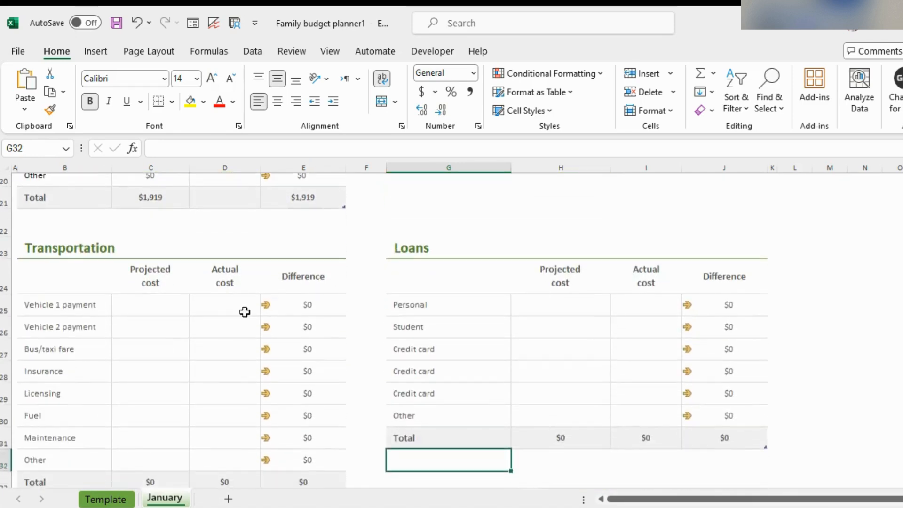
{"action": "left_click", "coordinate": [157, 307]}
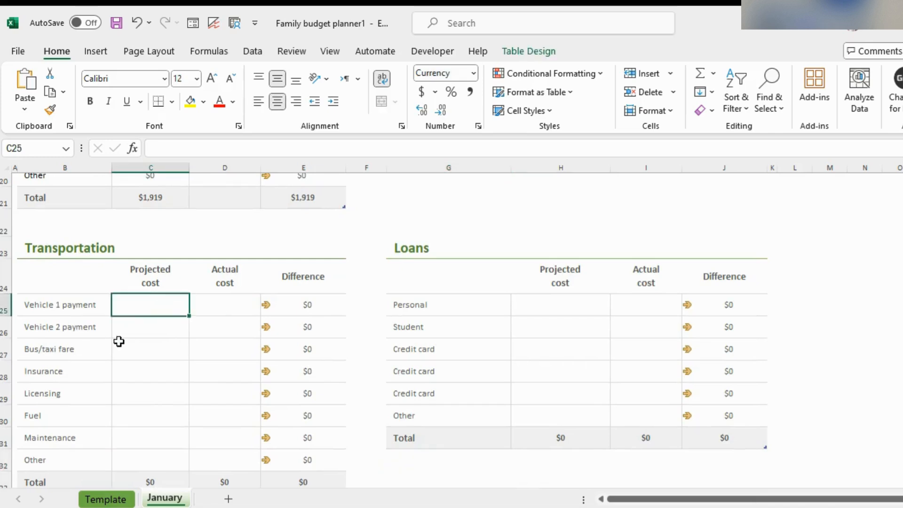
{"action": "type", "text": "500"}
{"action": "key", "text": "Return"}
{"action": "type", "text": "50"}
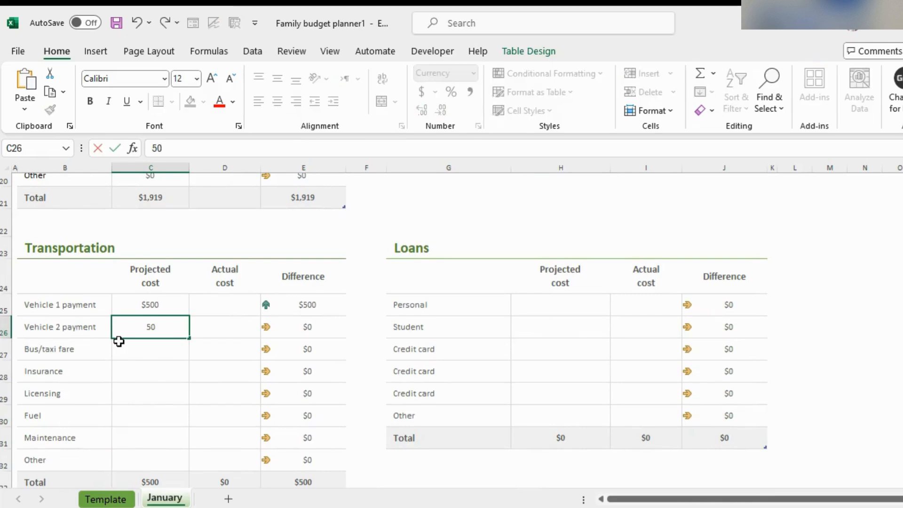
{"action": "key", "text": "Return"}
{"action": "key", "text": "Return"}
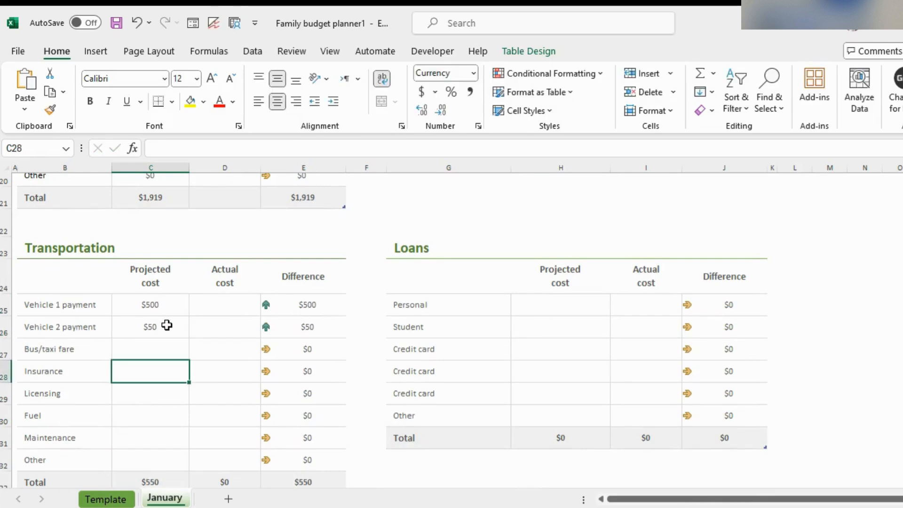
Step: Inspect the Projected balance formula in January's Balance section and replace the Actual balance formula with 5,500
{"action": "scroll", "coordinate": [166, 326], "scroll_direction": "down", "scroll_amount": 2}
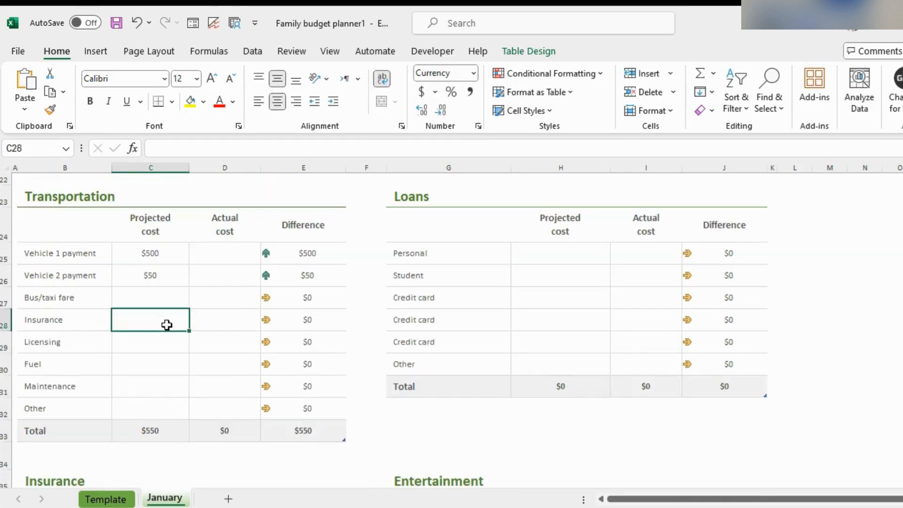
{"action": "scroll", "coordinate": [167, 326], "scroll_direction": "down", "scroll_amount": 6}
{"action": "scroll", "coordinate": [167, 325], "scroll_direction": "up", "scroll_amount": 12}
{"action": "scroll", "coordinate": [167, 326], "scroll_direction": "down", "scroll_amount": 3}
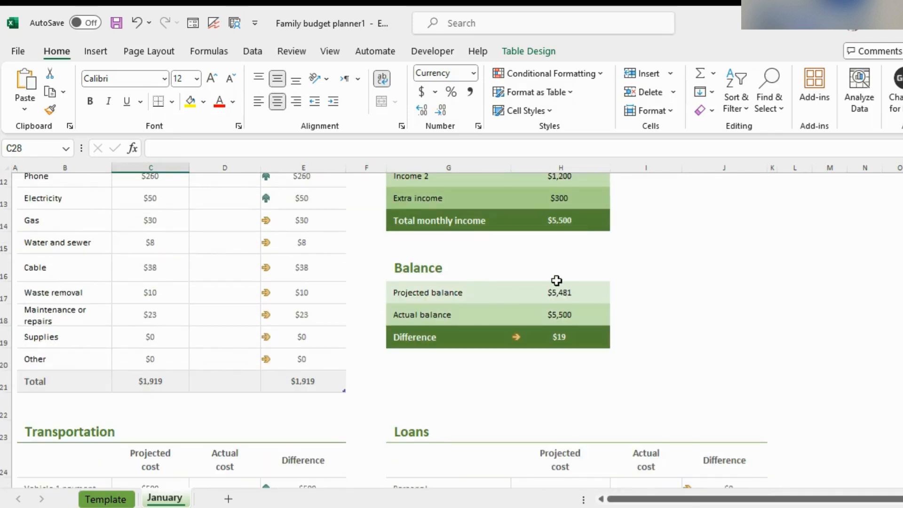
{"action": "left_click", "coordinate": [566, 292]}
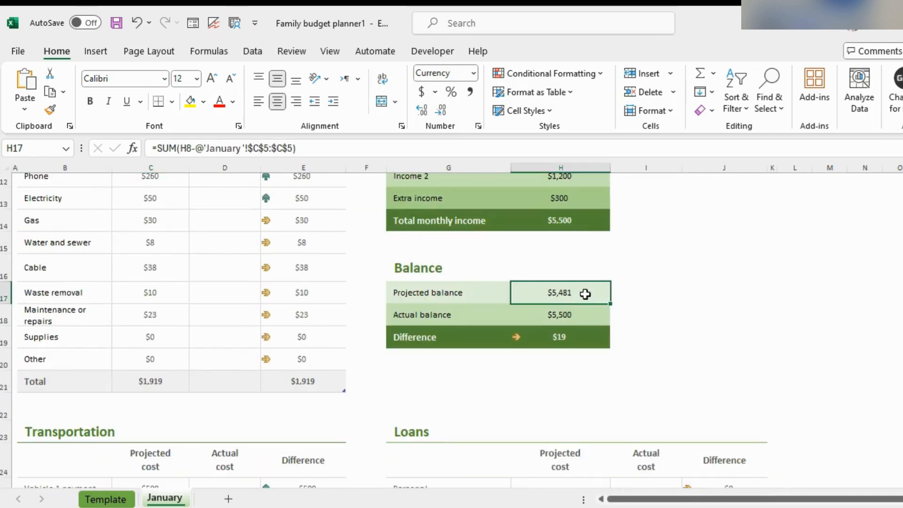
{"action": "left_click", "coordinate": [593, 322]}
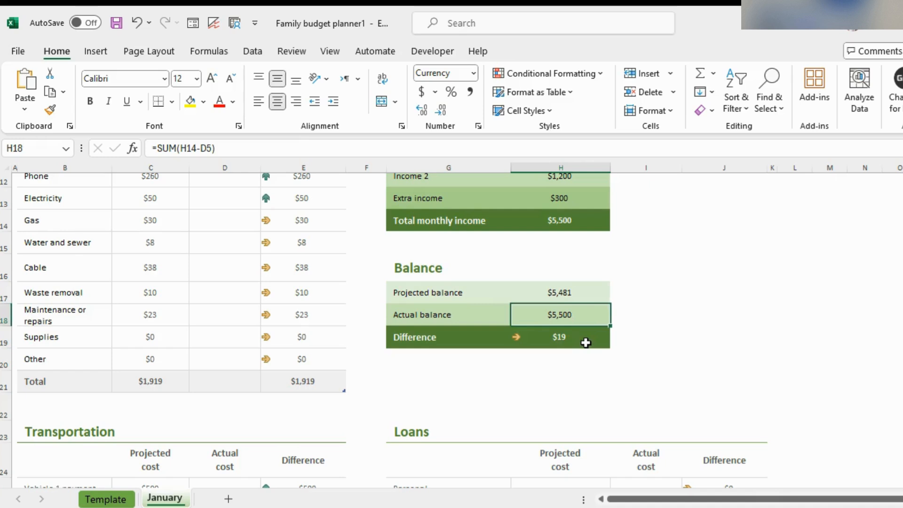
{"action": "key", "text": "BackSpace"}
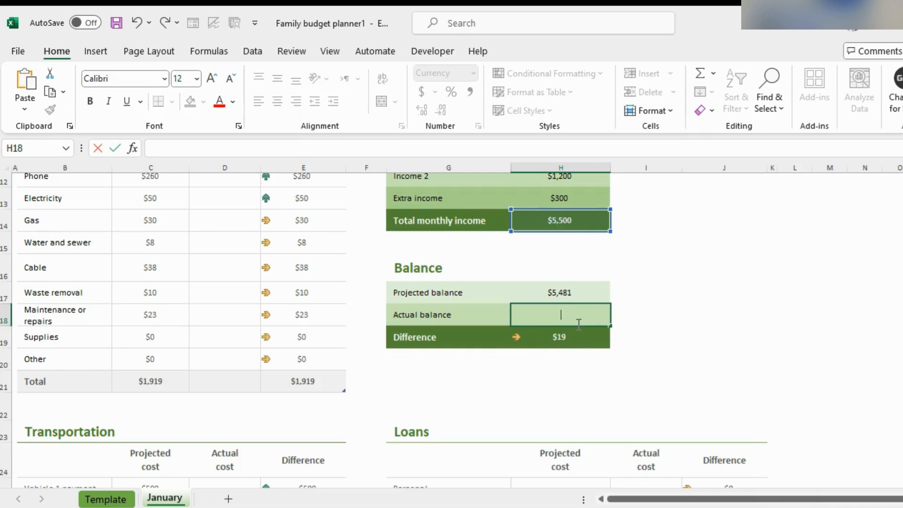
{"action": "type", "text": "5"}
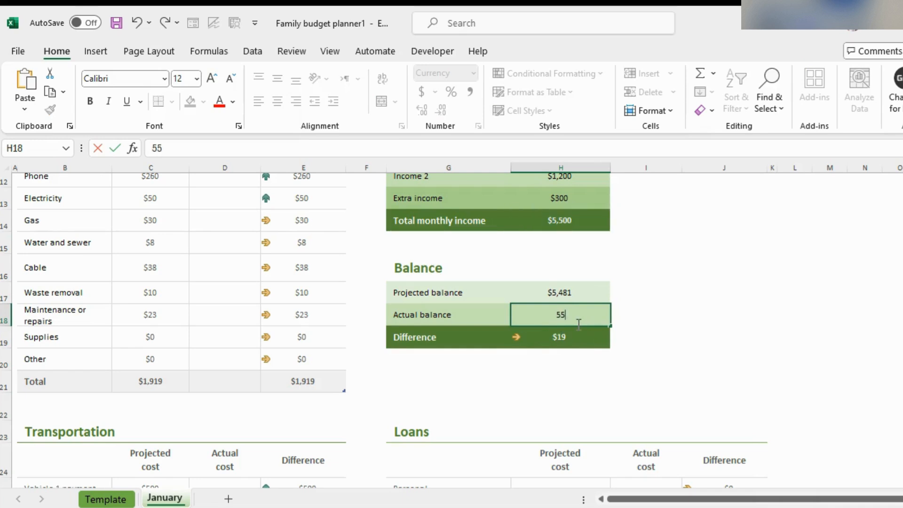
{"action": "type", "text": ",500"}
{"action": "key", "text": "Return"}
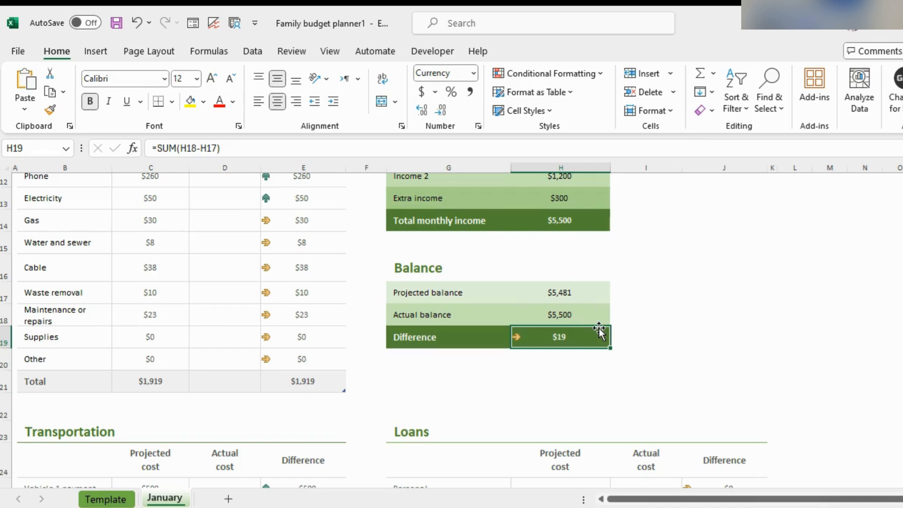
{"action": "scroll", "coordinate": [599, 332], "scroll_direction": "up", "scroll_amount": 1}
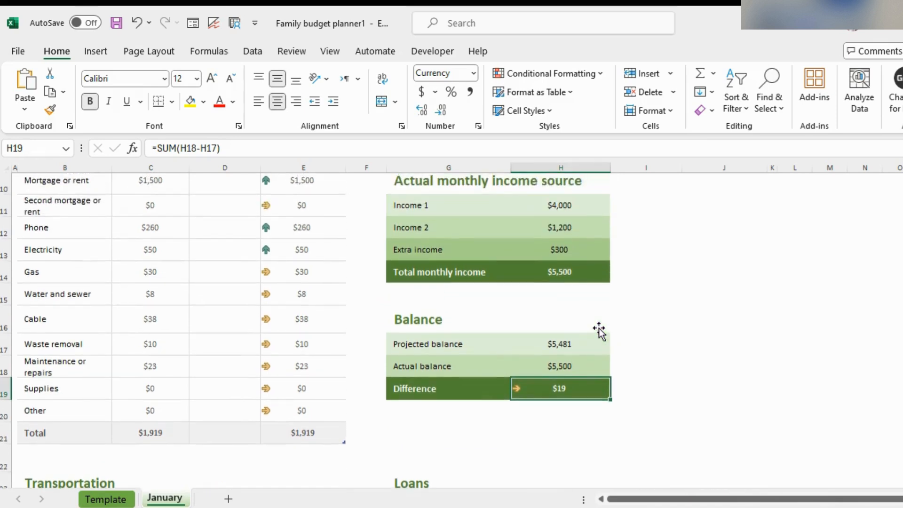
Step: Review the Actual monthly income source, Balance and Transportation sections on the January sheet
{"action": "scroll", "coordinate": [599, 333], "scroll_direction": "up", "scroll_amount": 1}
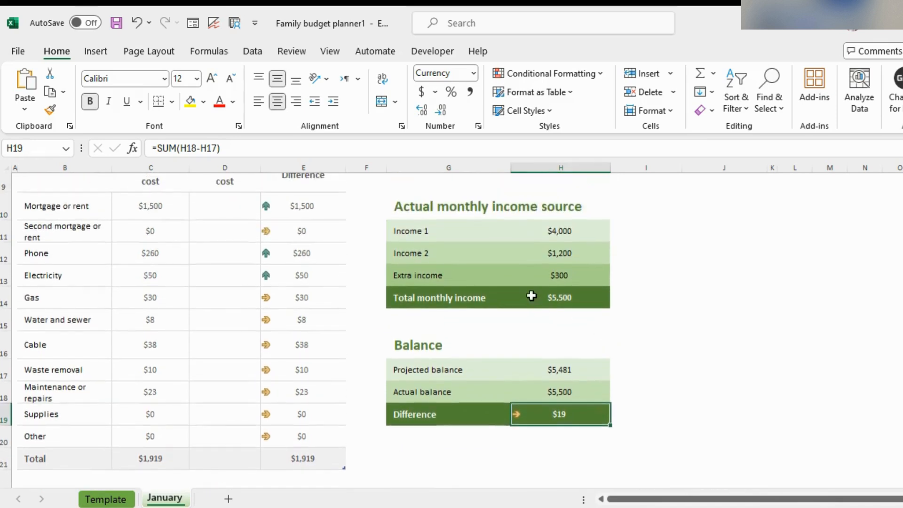
{"action": "left_click", "coordinate": [579, 282]}
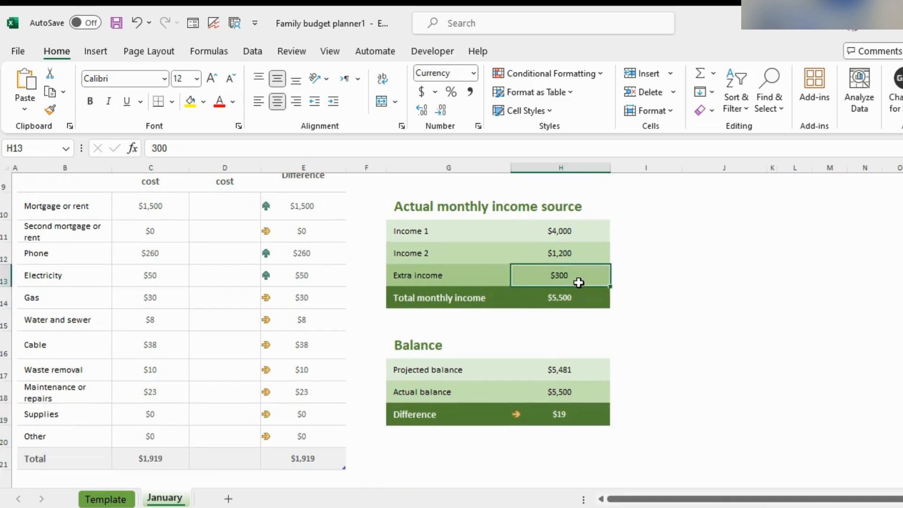
{"action": "scroll", "coordinate": [579, 282], "scroll_direction": "down", "scroll_amount": 3}
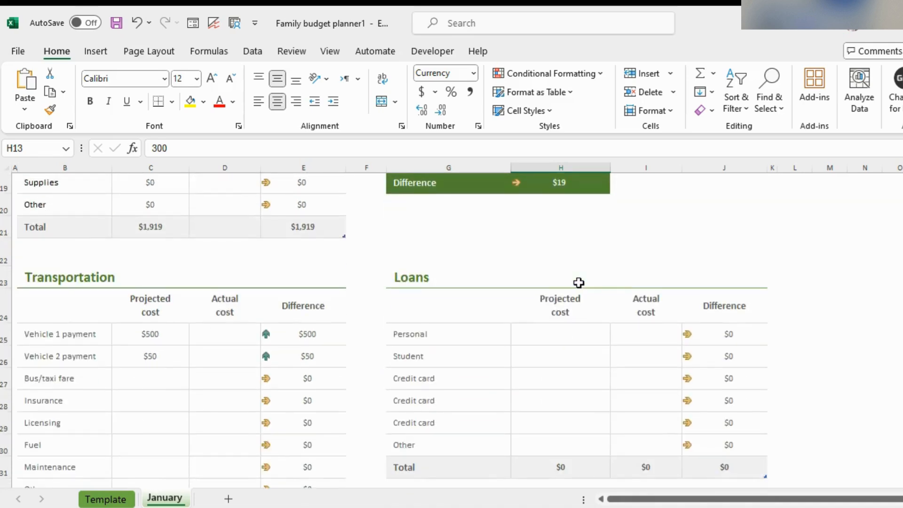
{"action": "scroll", "coordinate": [579, 282], "scroll_direction": "up", "scroll_amount": 2}
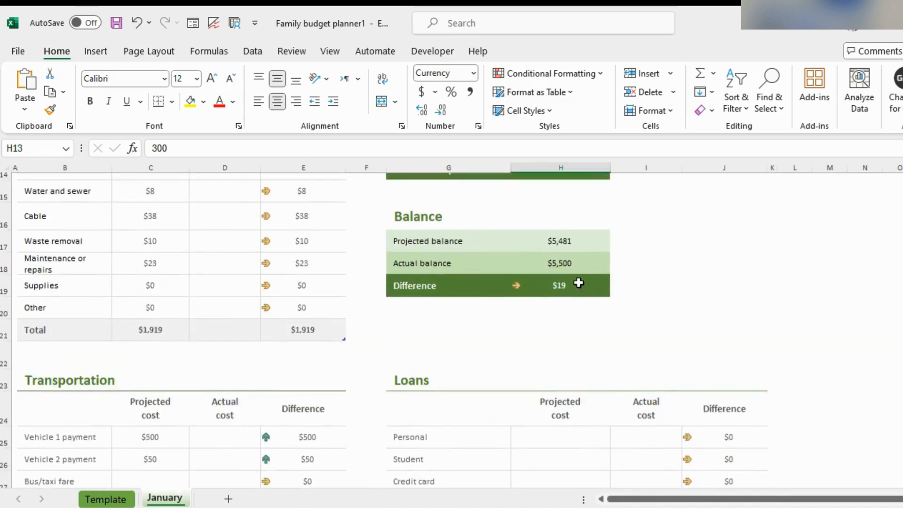
{"action": "scroll", "coordinate": [579, 282], "scroll_direction": "down", "scroll_amount": 1}
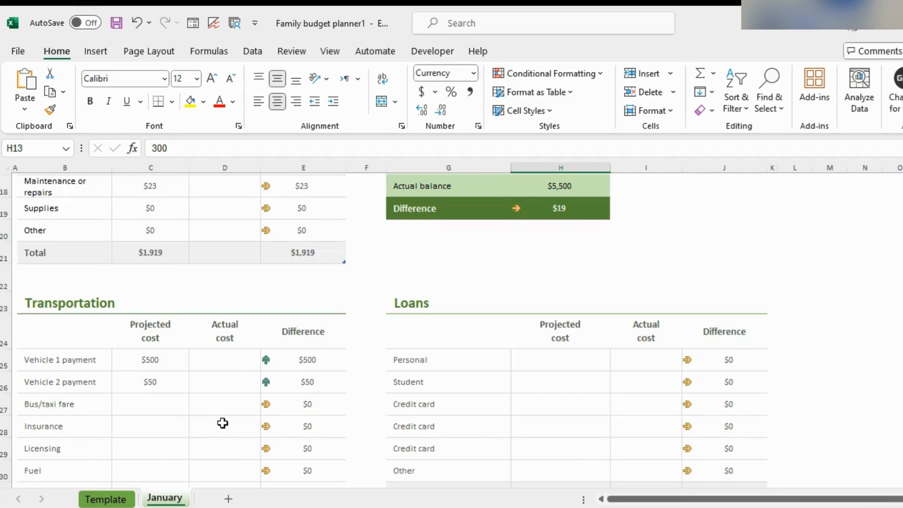
{"action": "scroll", "coordinate": [223, 423], "scroll_direction": "up", "scroll_amount": 3}
Step: Check the Template sheet against January and inspect the projected cost, actual cost and difference totals in January's Summary table
{"action": "key", "text": "ctrl+Page_Up"}
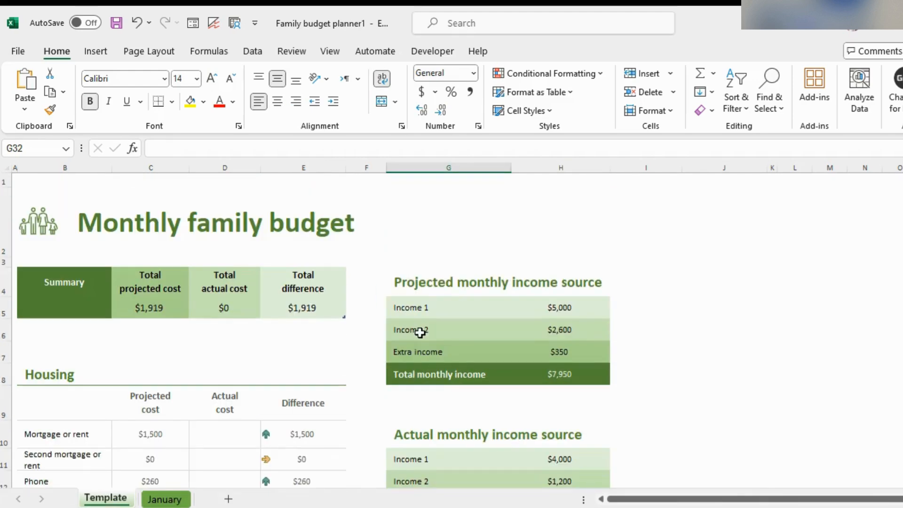
{"action": "left_click", "coordinate": [166, 502]}
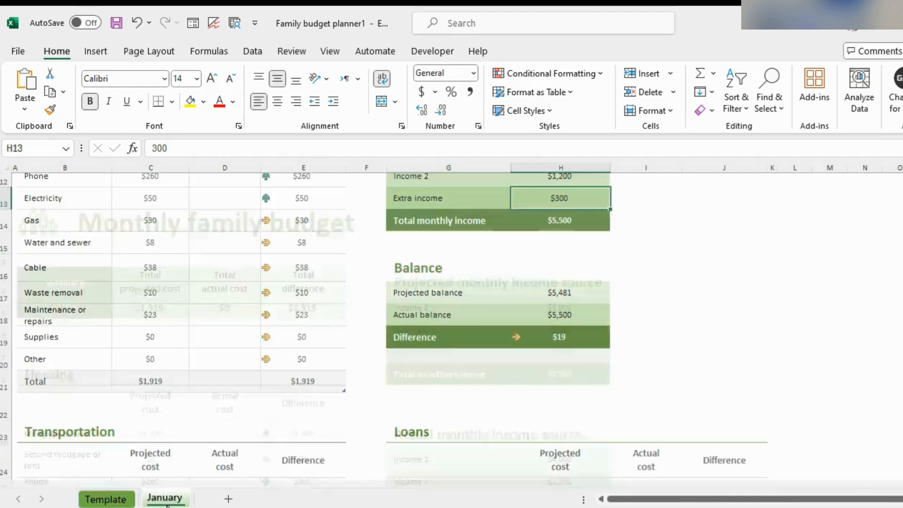
{"action": "scroll", "coordinate": [347, 351], "scroll_direction": "up", "scroll_amount": 2}
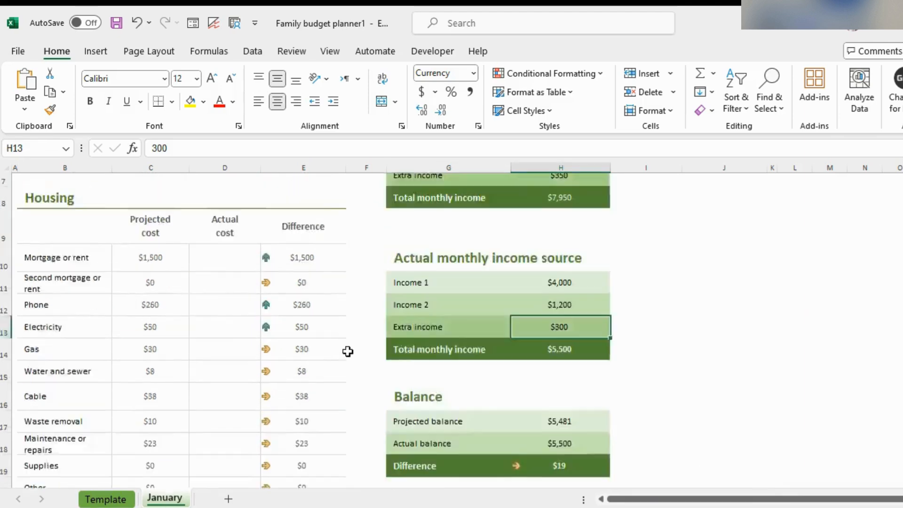
{"action": "scroll", "coordinate": [348, 351], "scroll_direction": "up", "scroll_amount": 2}
{"action": "left_click", "coordinate": [148, 299]}
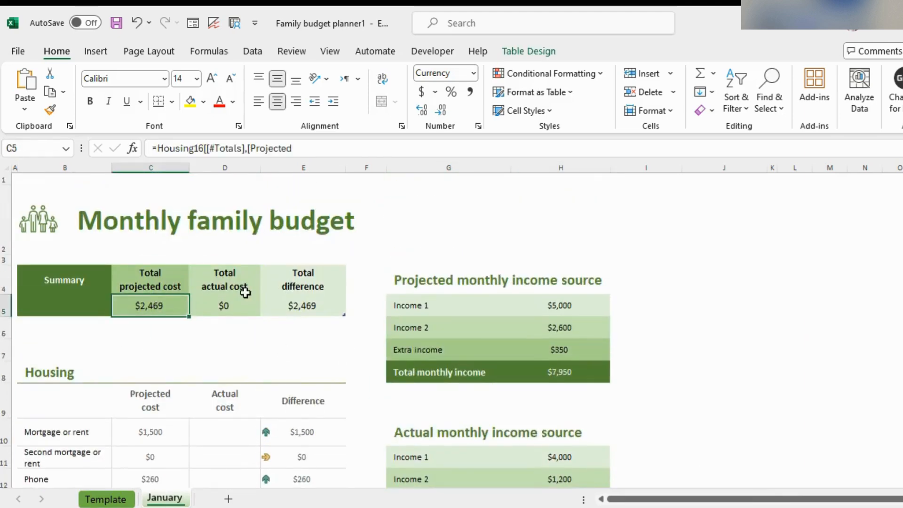
{"action": "left_click", "coordinate": [245, 292]}
{"action": "left_click", "coordinate": [300, 291]}
{"action": "left_click", "coordinate": [264, 335]}
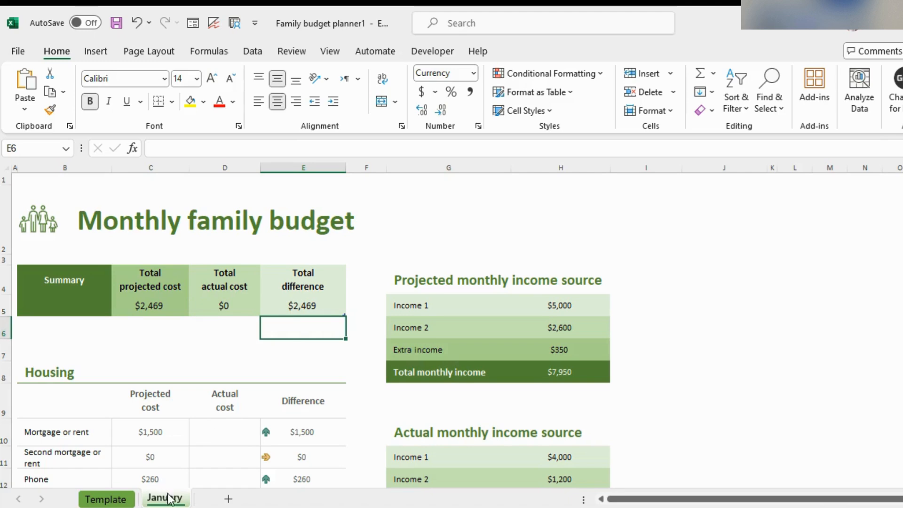
Step: Create a copy of the Template sheet in the same workbook and move it after the January sheet
{"action": "left_click", "coordinate": [117, 503]}
{"action": "left_click", "coordinate": [164, 499]}
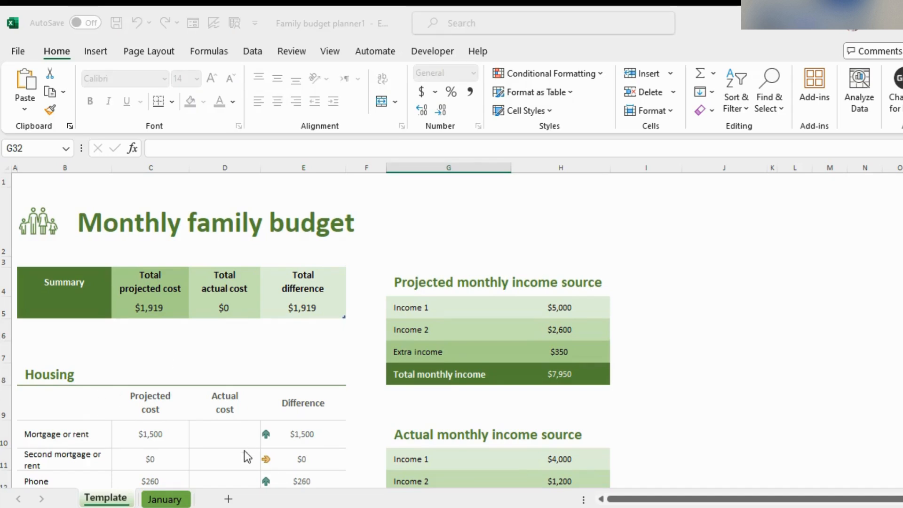
{"action": "left_click", "coordinate": [219, 467]}
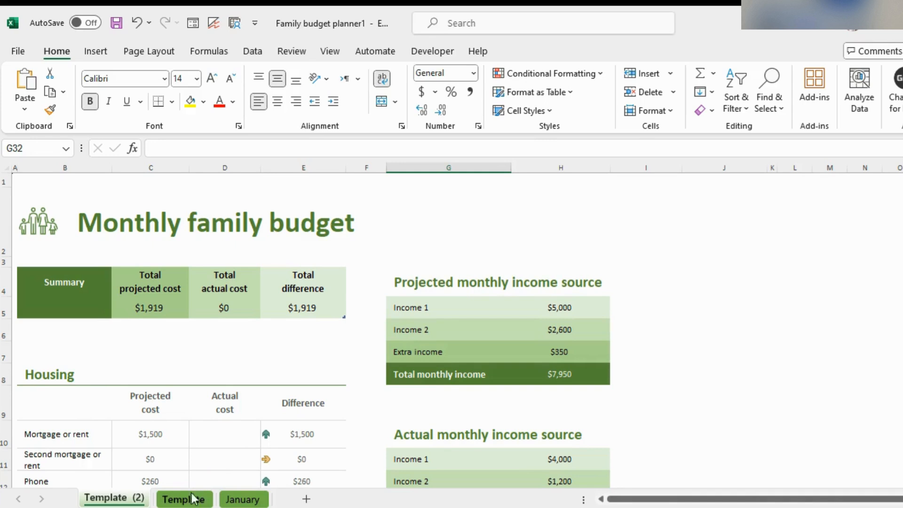
{"action": "left_click_drag", "start_coordinate": [136, 502], "coordinate": [274, 502]}
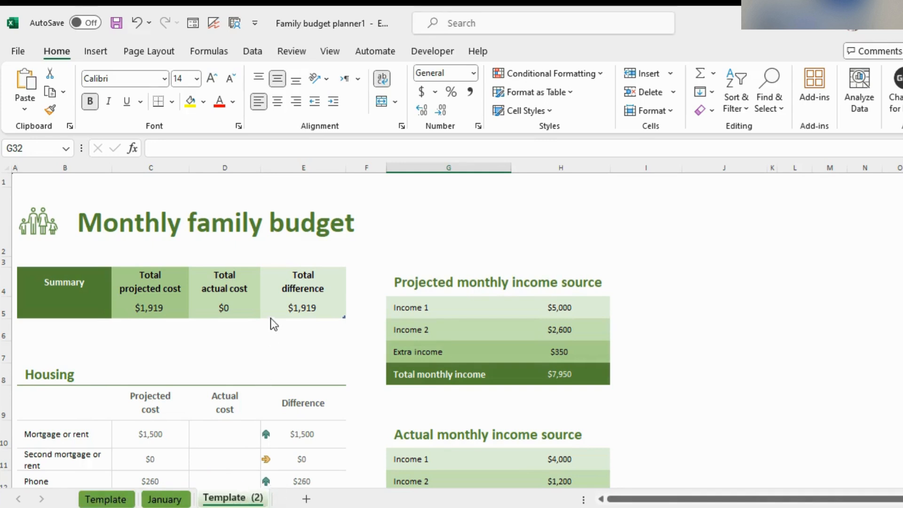
Step: Rename the copied Template sheet as February
{"action": "key", "text": "alt+h"}
{"action": "type", "text": "orFebruary"}
{"action": "key", "text": "Return"}
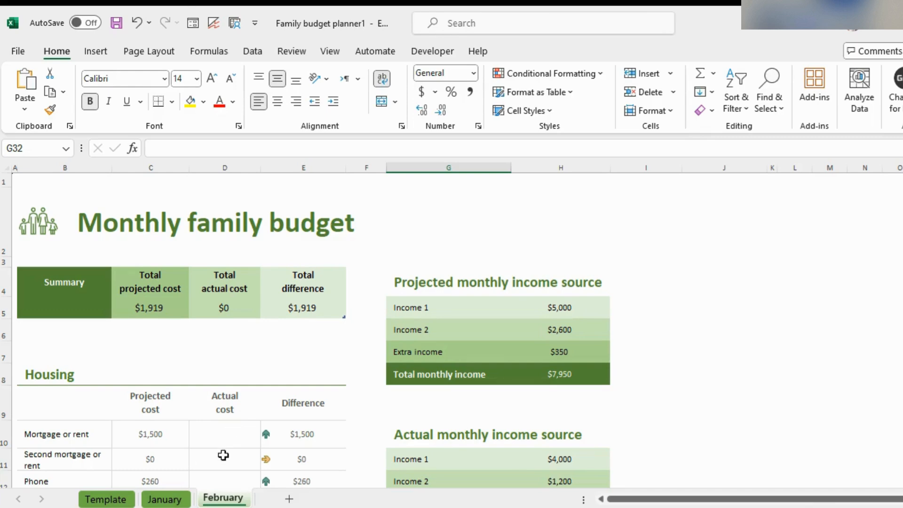
Step: Look through the February sheet's income, balance and expense category tables down to Savings/investments and Gifts and donations
{"action": "scroll", "coordinate": [251, 452], "scroll_direction": "down", "scroll_amount": 4}
{"action": "scroll", "coordinate": [251, 453], "scroll_direction": "down", "scroll_amount": 1}
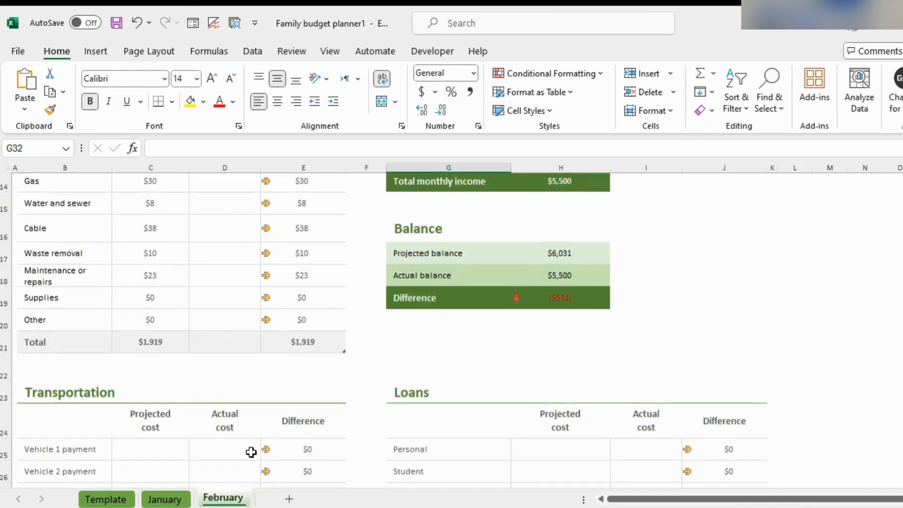
{"action": "scroll", "coordinate": [251, 452], "scroll_direction": "up", "scroll_amount": 2}
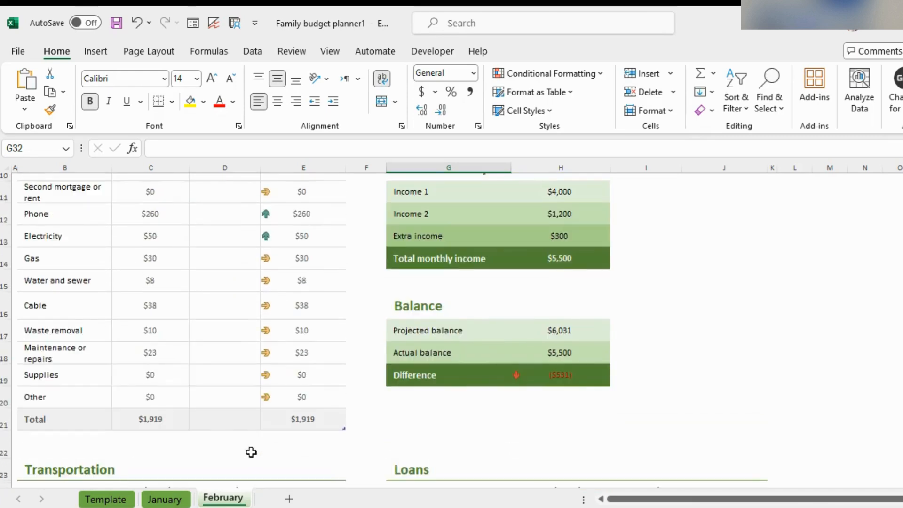
{"action": "scroll", "coordinate": [252, 452], "scroll_direction": "up", "scroll_amount": 1}
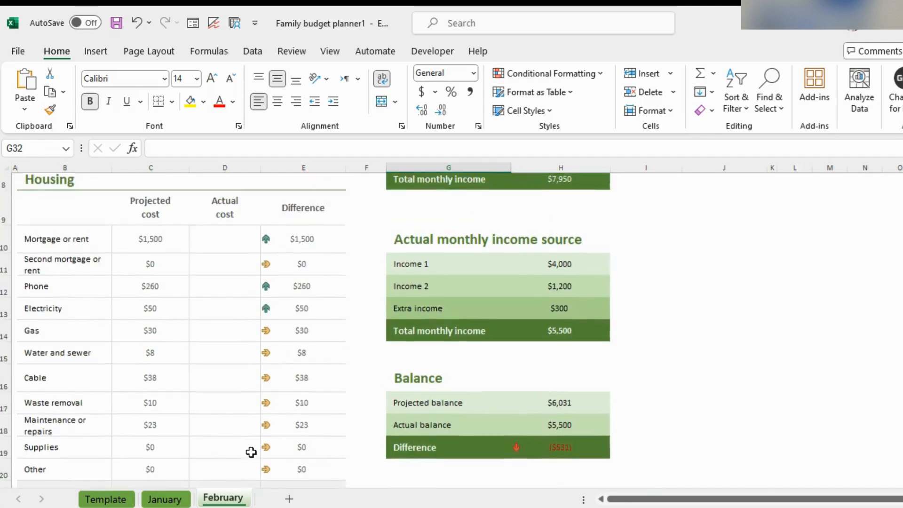
{"action": "scroll", "coordinate": [252, 452], "scroll_direction": "down", "scroll_amount": 5}
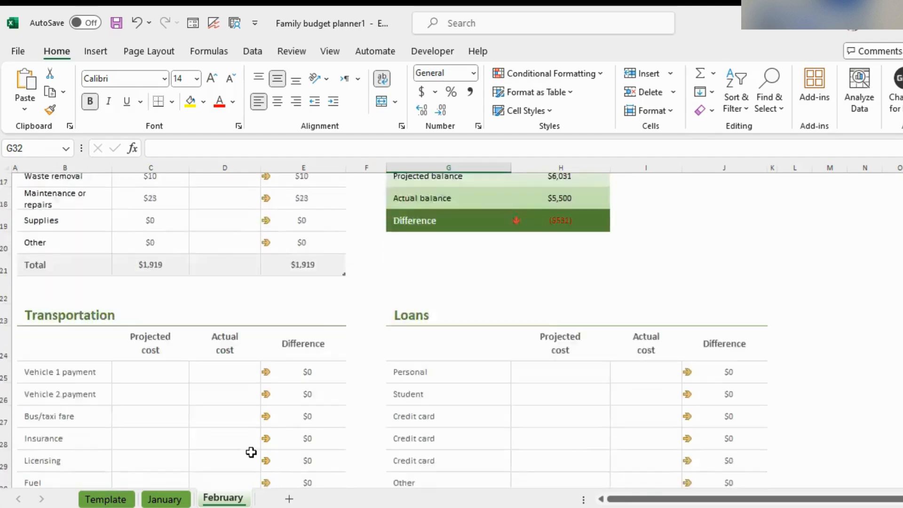
{"action": "scroll", "coordinate": [247, 343], "scroll_direction": "down", "scroll_amount": 5}
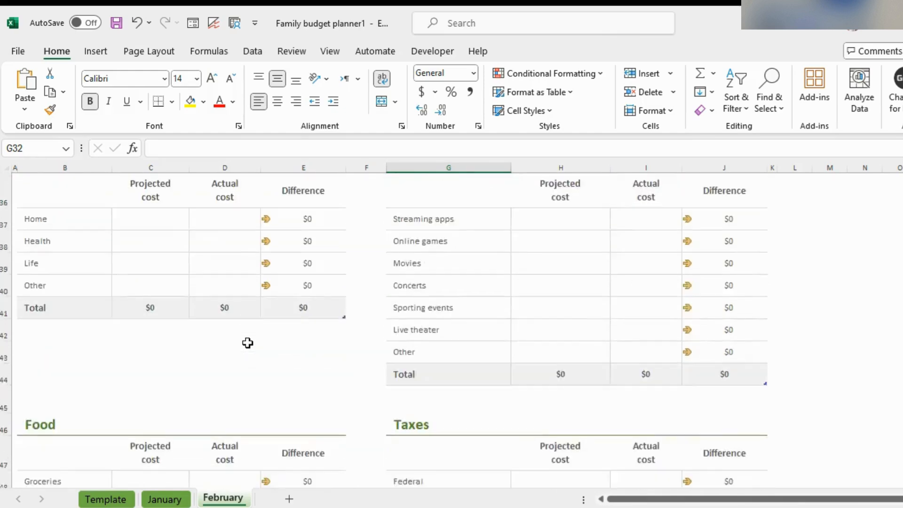
{"action": "scroll", "coordinate": [248, 343], "scroll_direction": "down", "scroll_amount": 6}
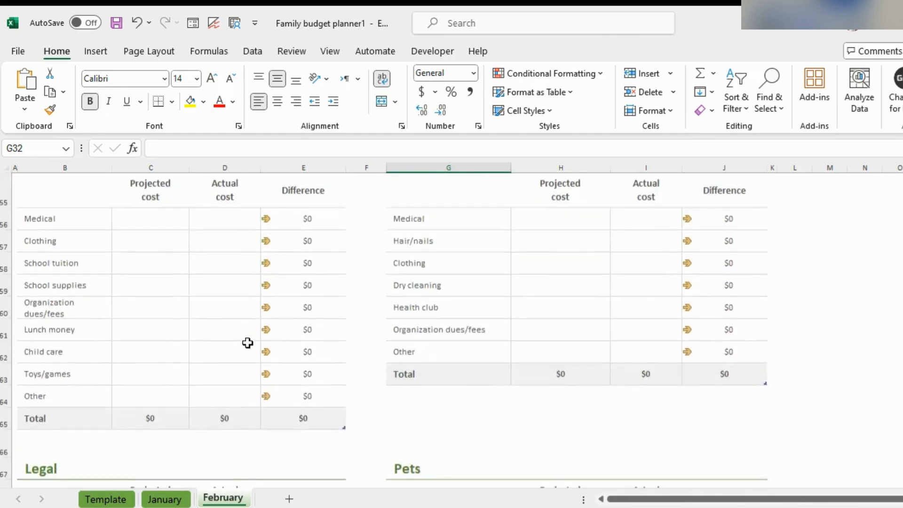
{"action": "scroll", "coordinate": [248, 343], "scroll_direction": "down", "scroll_amount": 4}
{"action": "scroll", "coordinate": [248, 342], "scroll_direction": "down", "scroll_amount": 2}
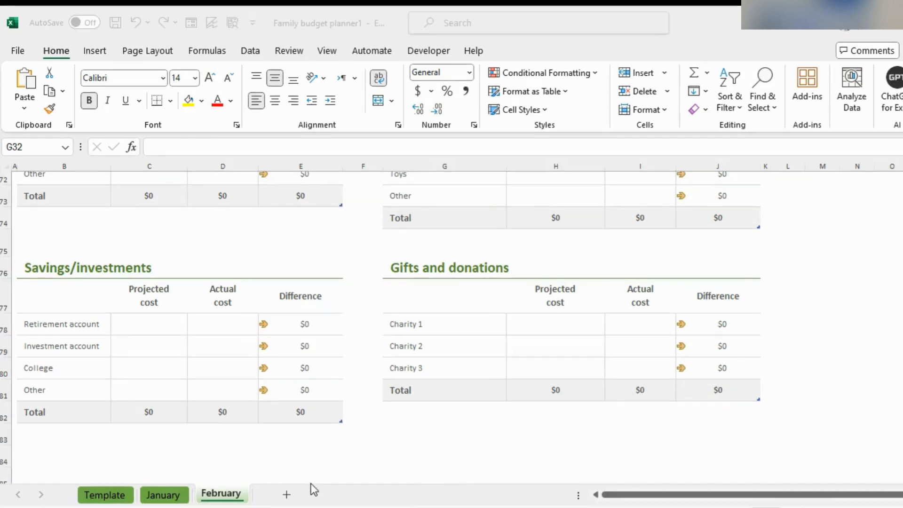
{"action": "left_click", "coordinate": [404, 478]}
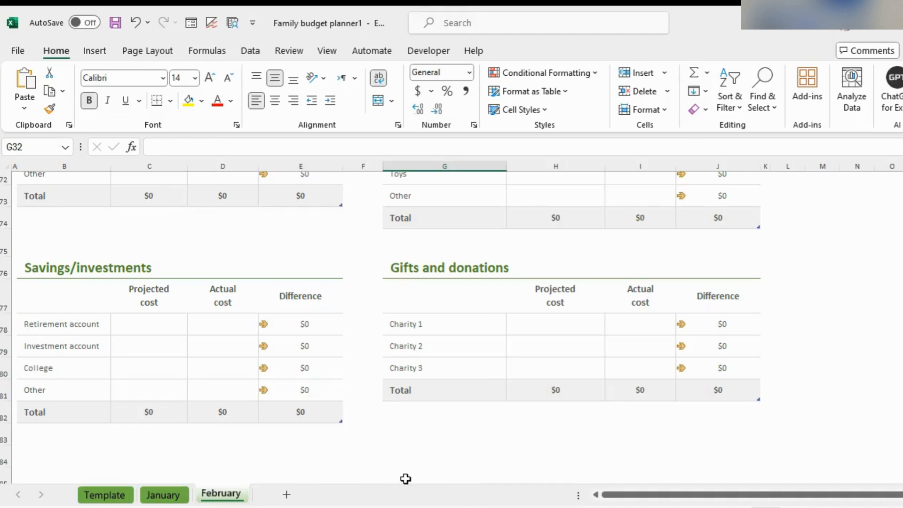